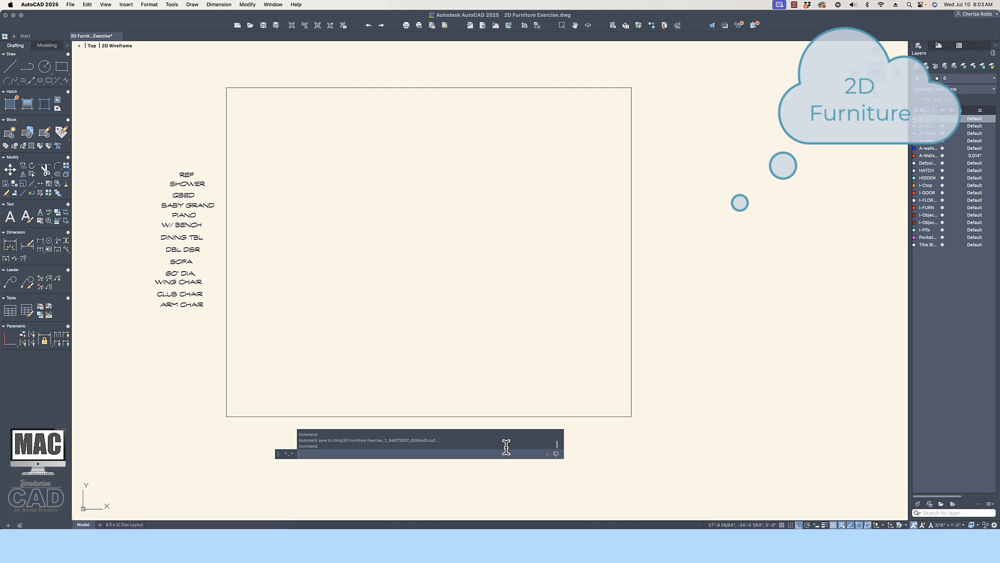
- View the title block in the 8.5 x 11 Size Layout and return to model space
click(233, 523)
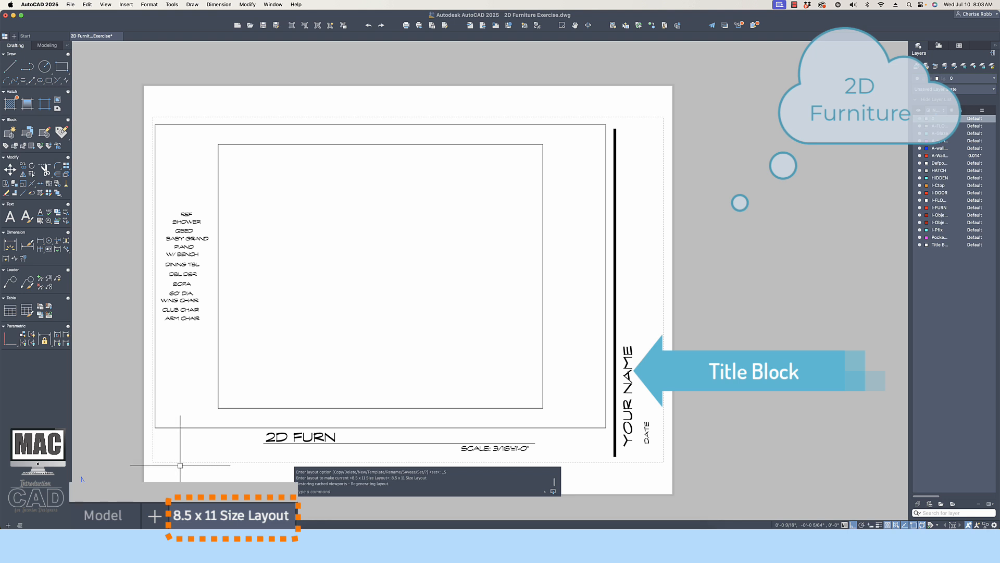
click(102, 515)
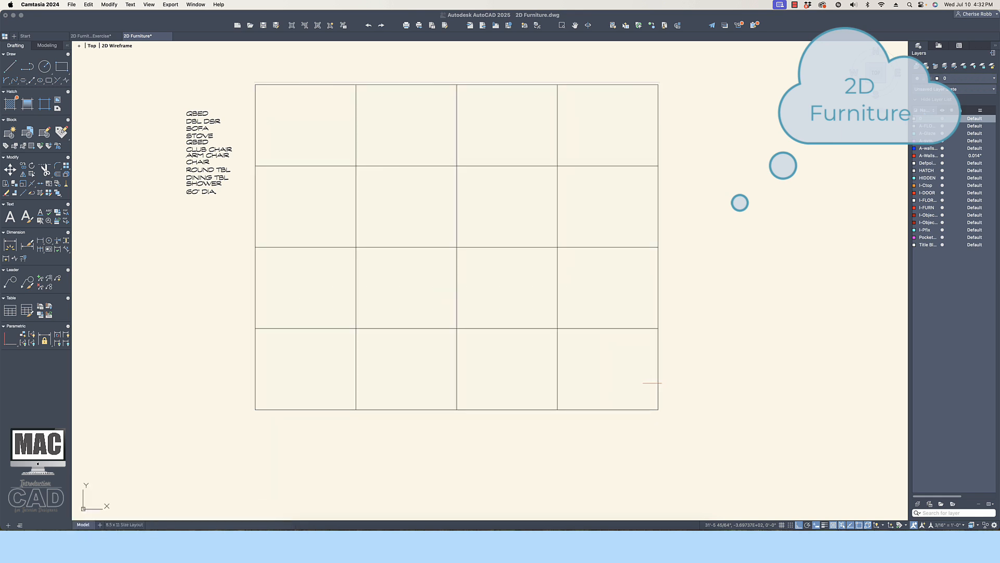
click(383, 395)
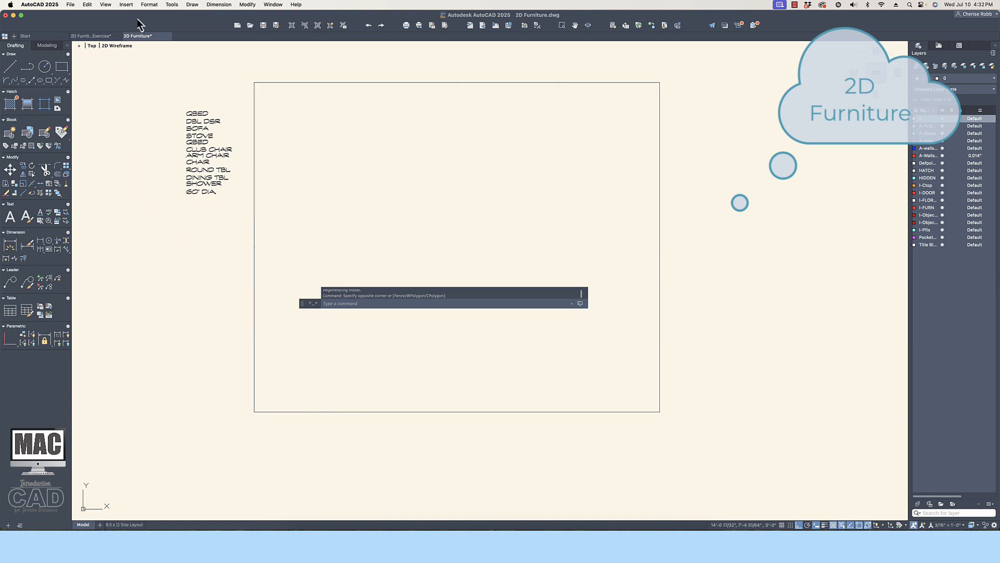
- Open the Point Style settings and try the circled-X and the boxed-plus point styles
click(161, 16)
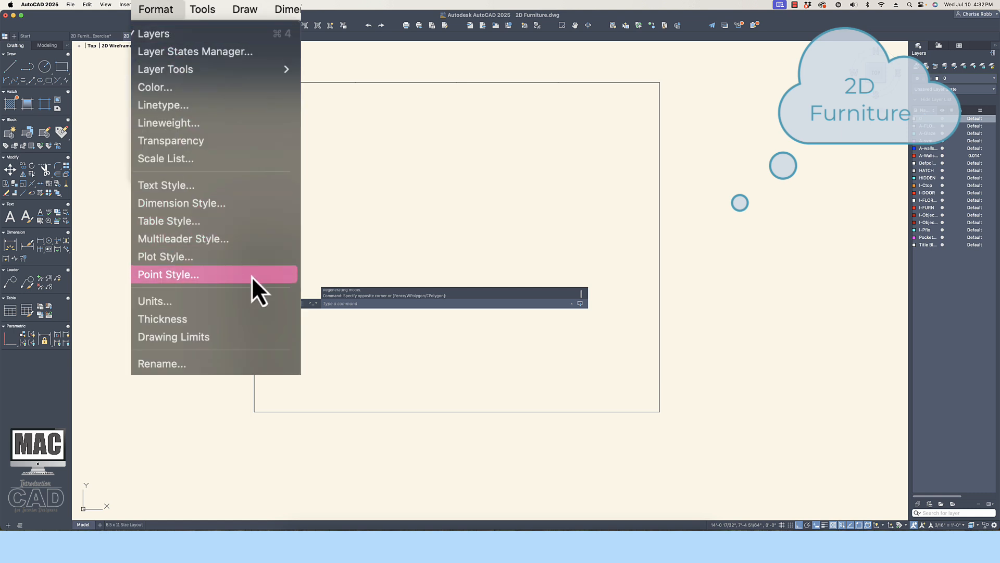
click(197, 134)
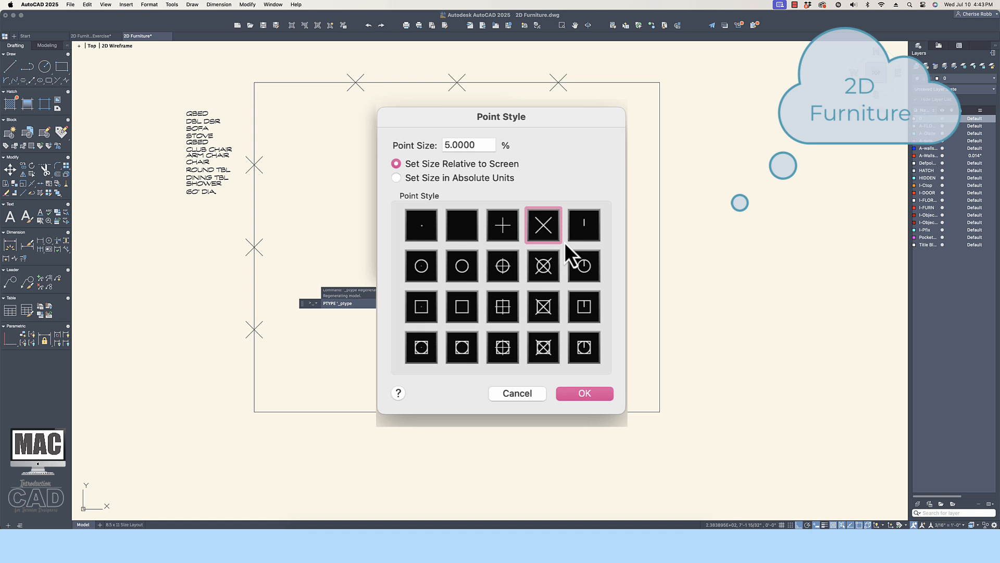
click(543, 269)
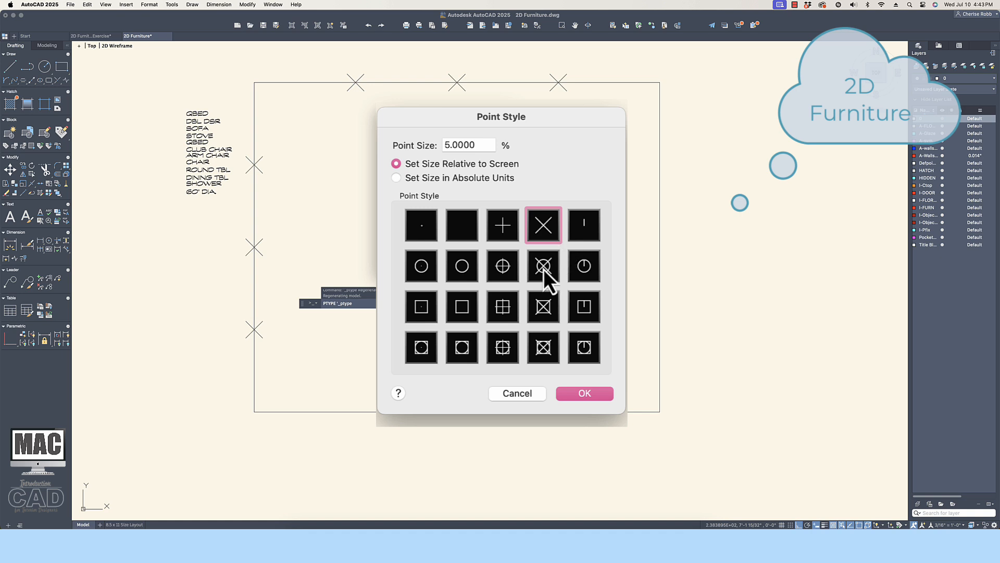
click(592, 392)
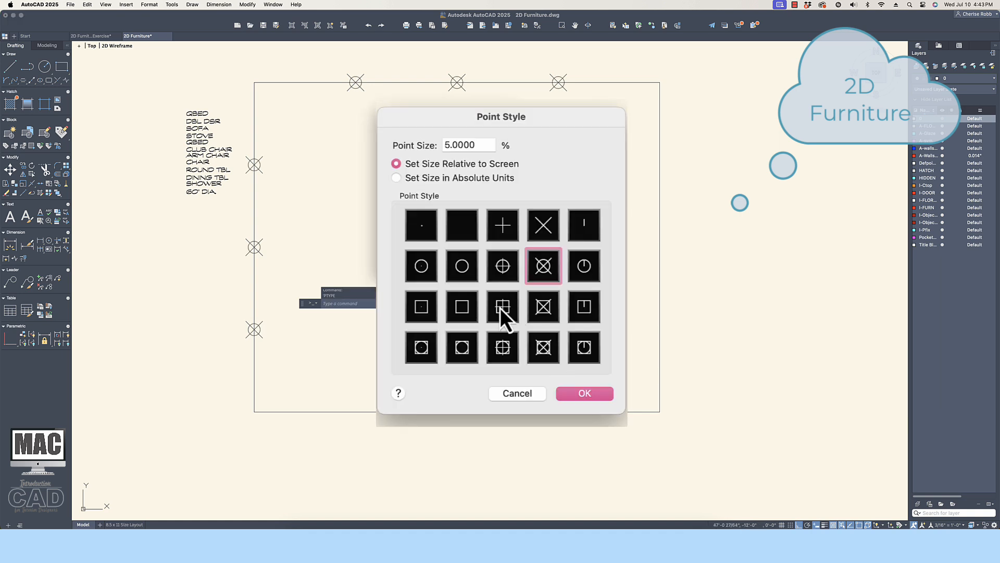
click(502, 308)
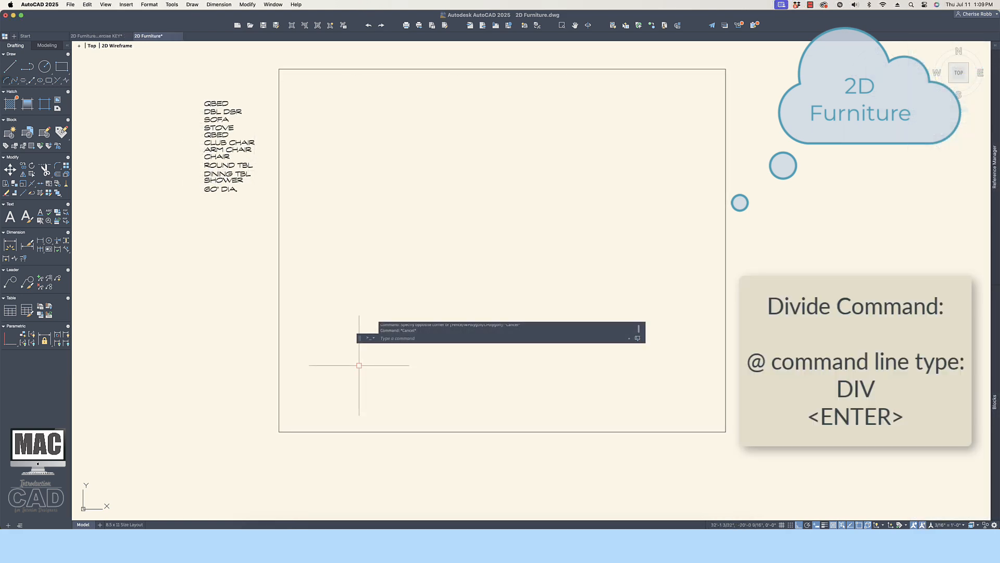
- Divide the rectangle's top edge into 4 segments with the Divide command
text(DIV)
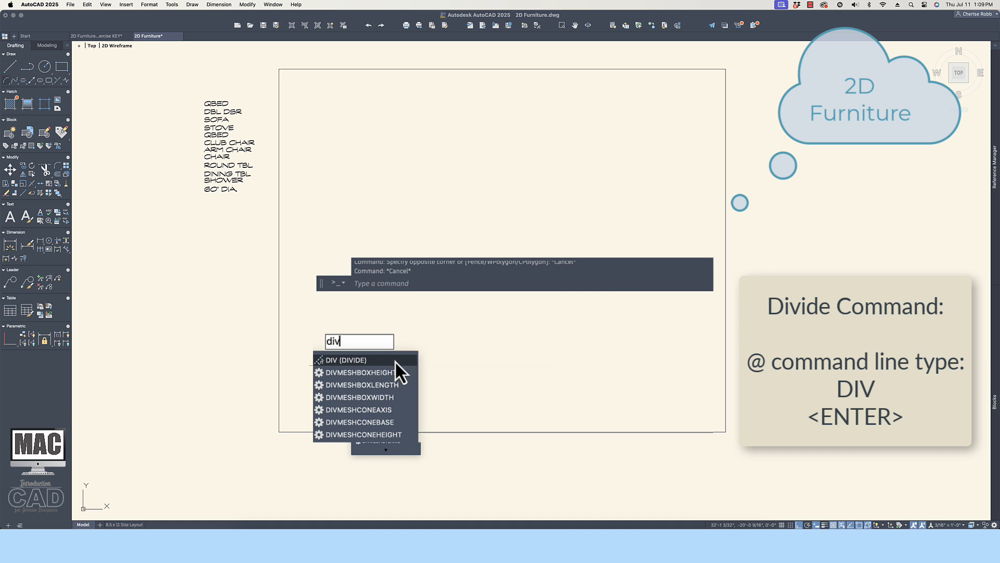
key(Return)
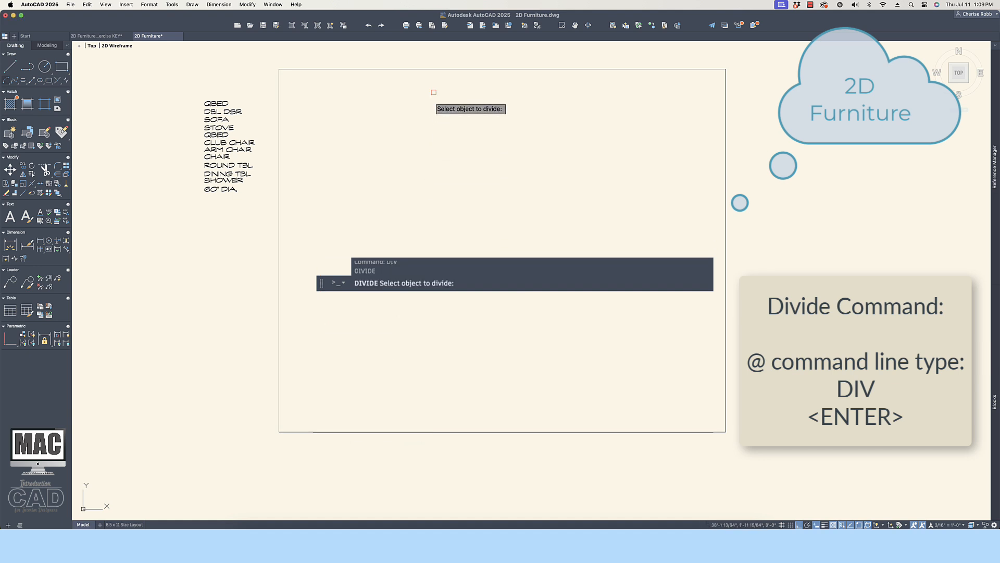
click(432, 69)
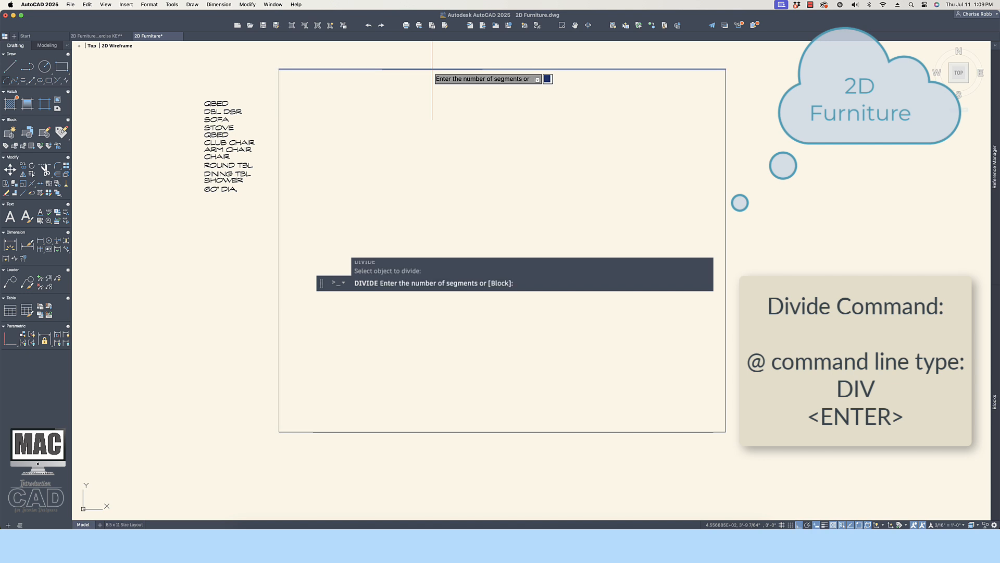
text(4)
key(Return)
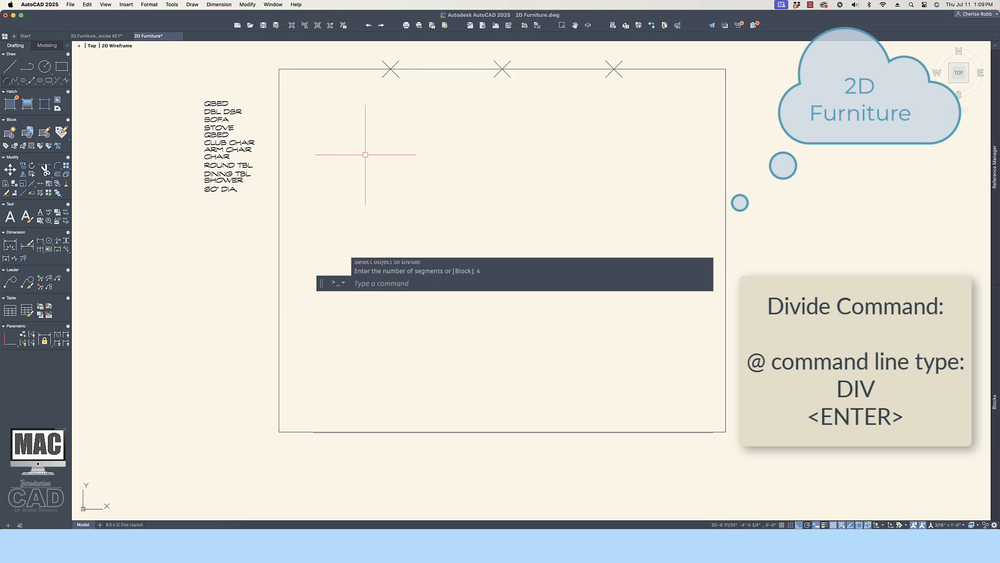
- Divide the rectangle's left edge into 4 segments
key(Return)
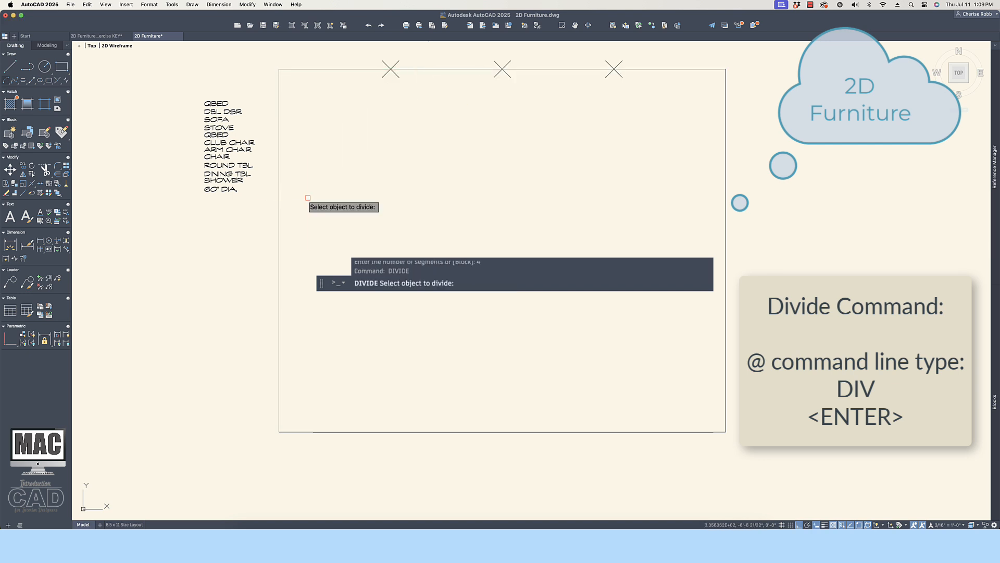
click(279, 197)
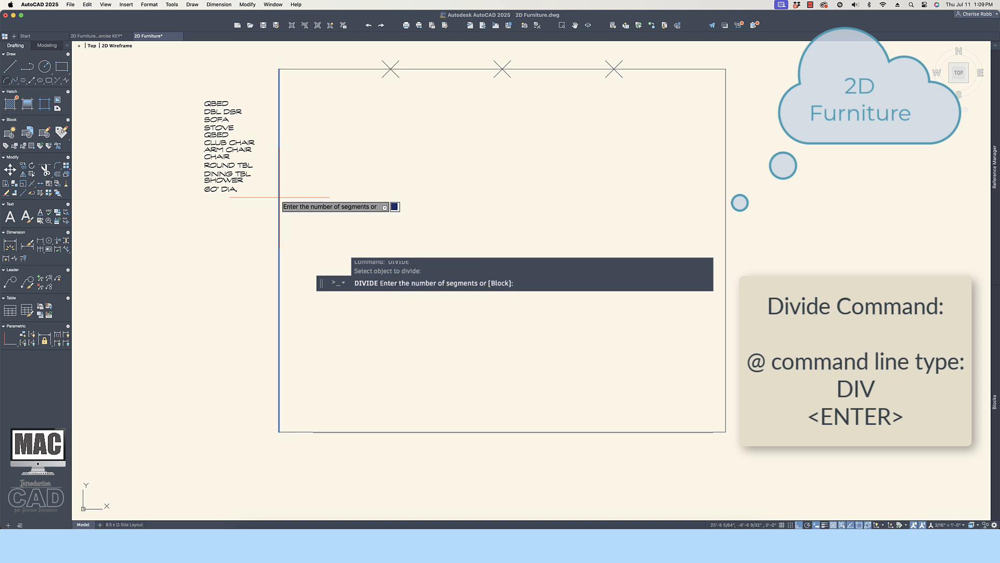
text(4)
key(Return)
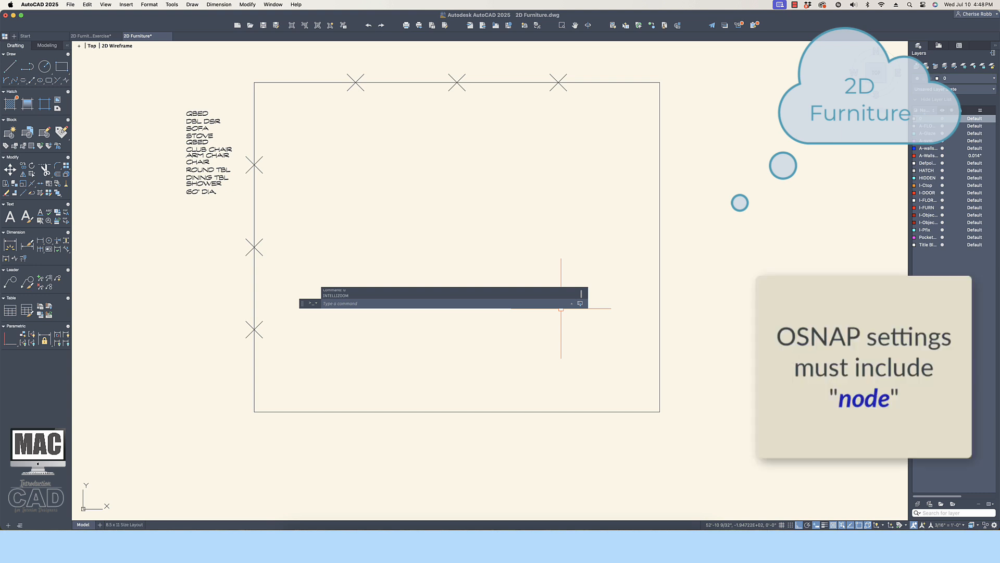
- Open the object snap settings and draw a horizontal line from the upper node on the rectangle's left edge perpendicular to its right edge
text(osnap)
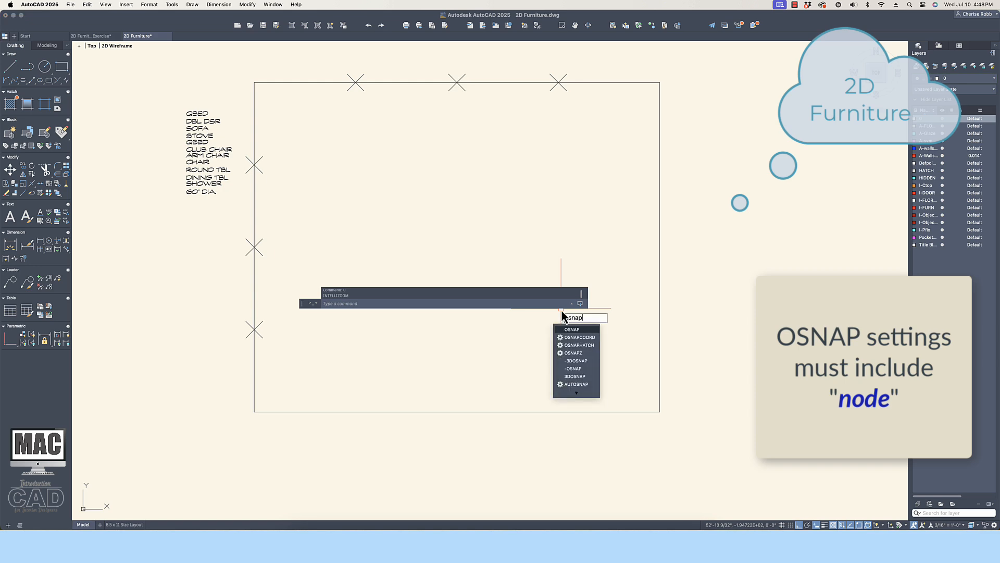
key(Return)
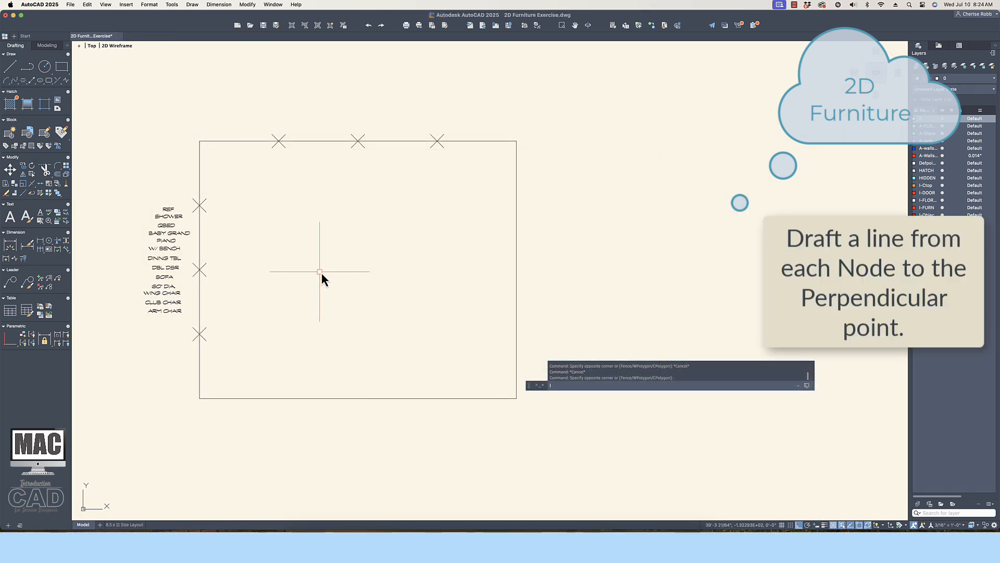
text(l)
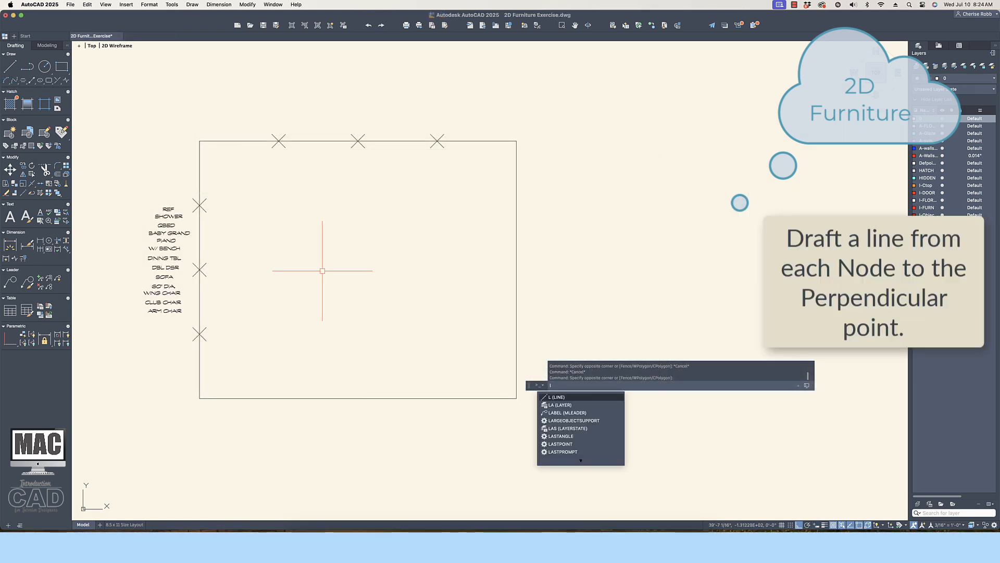
click(601, 399)
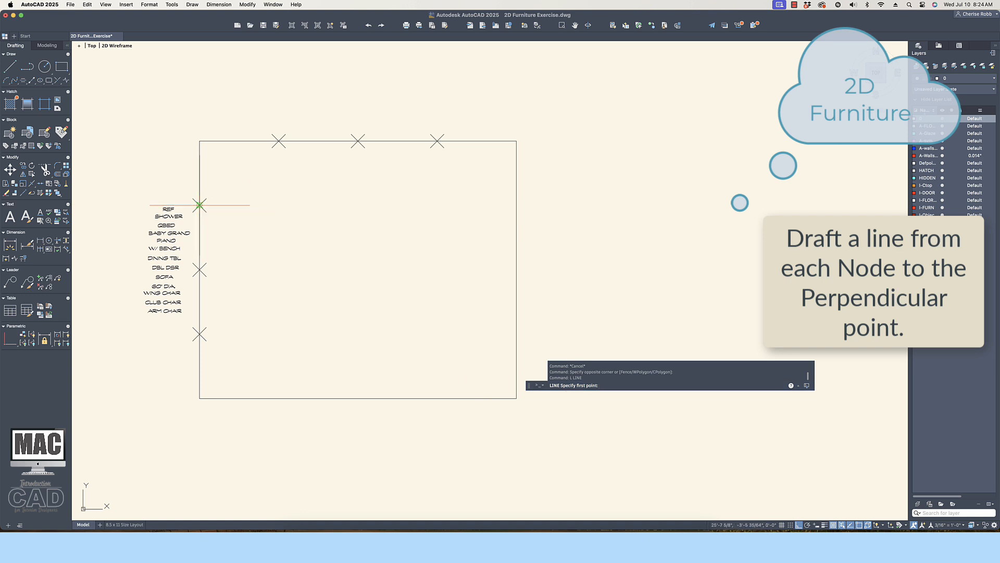
click(199, 205)
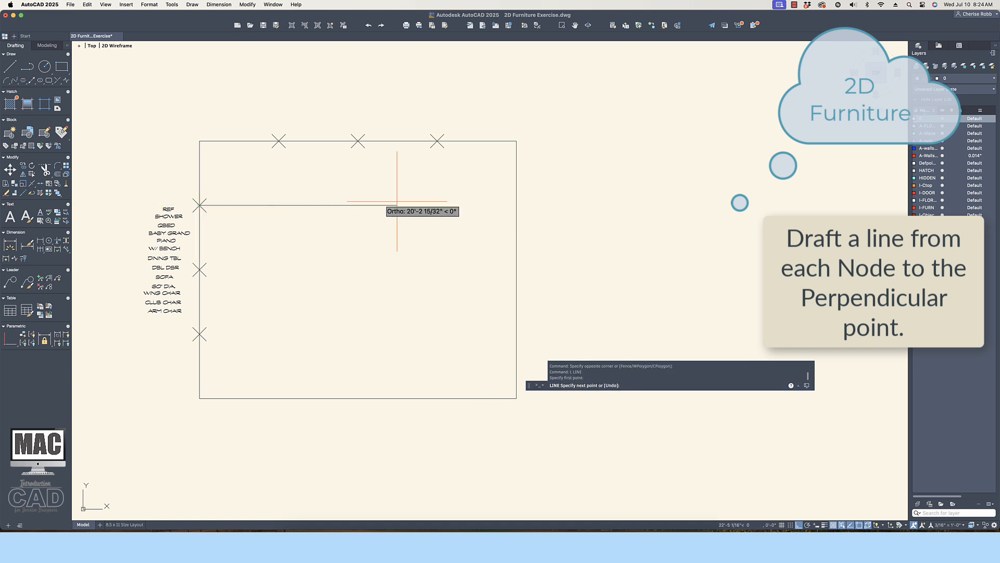
click(517, 206)
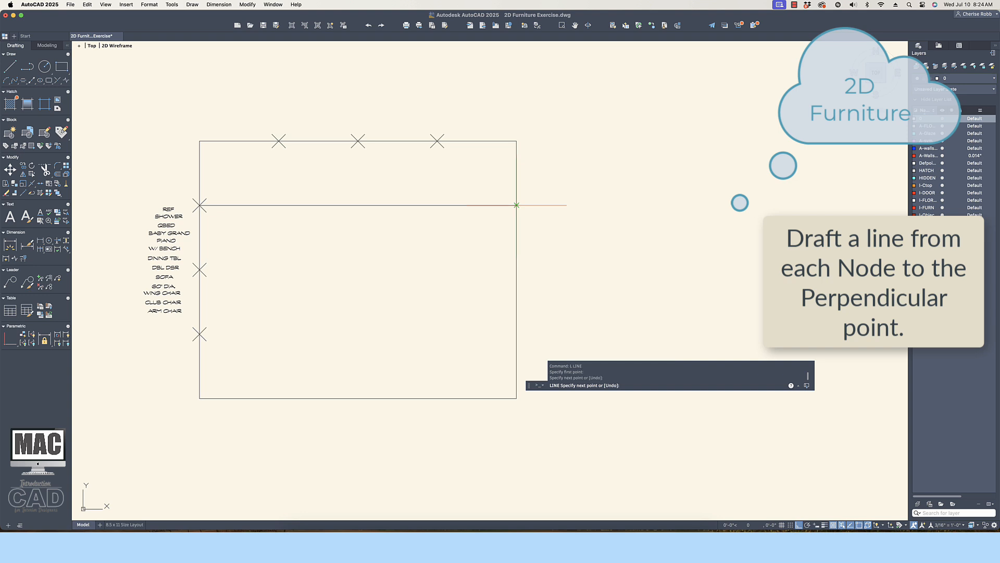
key(Return)
- Draw two horizontal lines from the middle and lower nodes on the rectangle's left edge, each perpendicular to its right edge
key(Return)
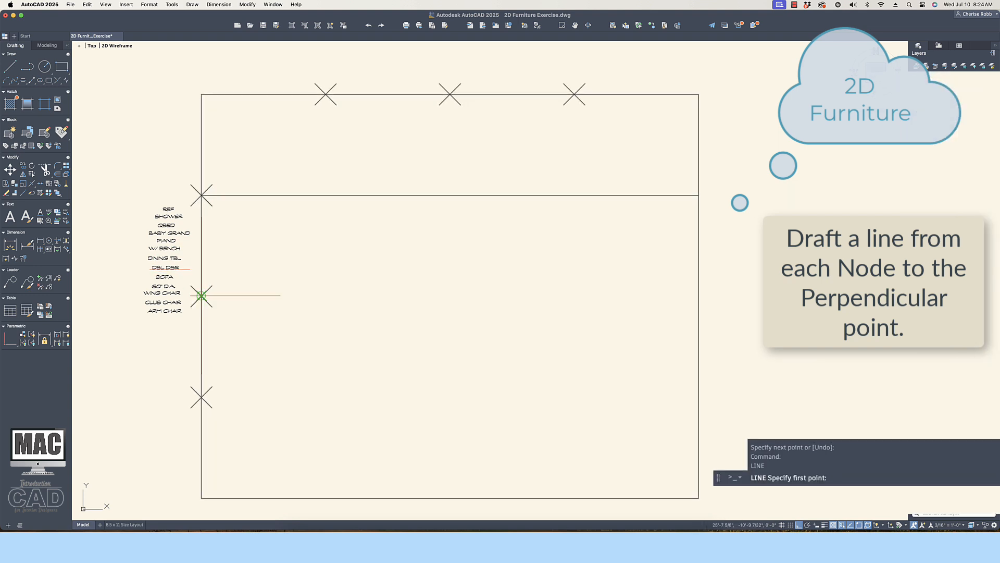
click(201, 295)
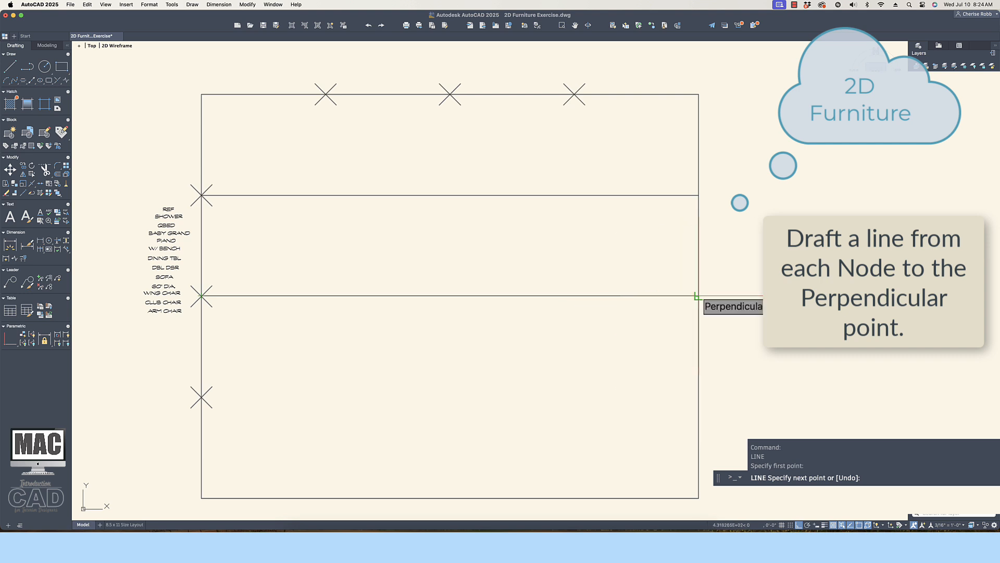
click(696, 296)
key(Return)
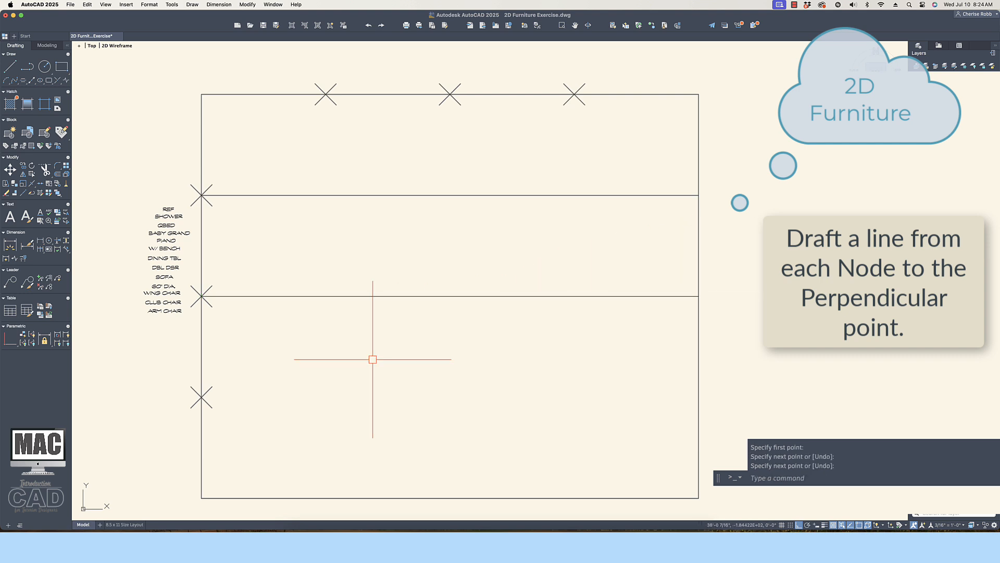
key(Return)
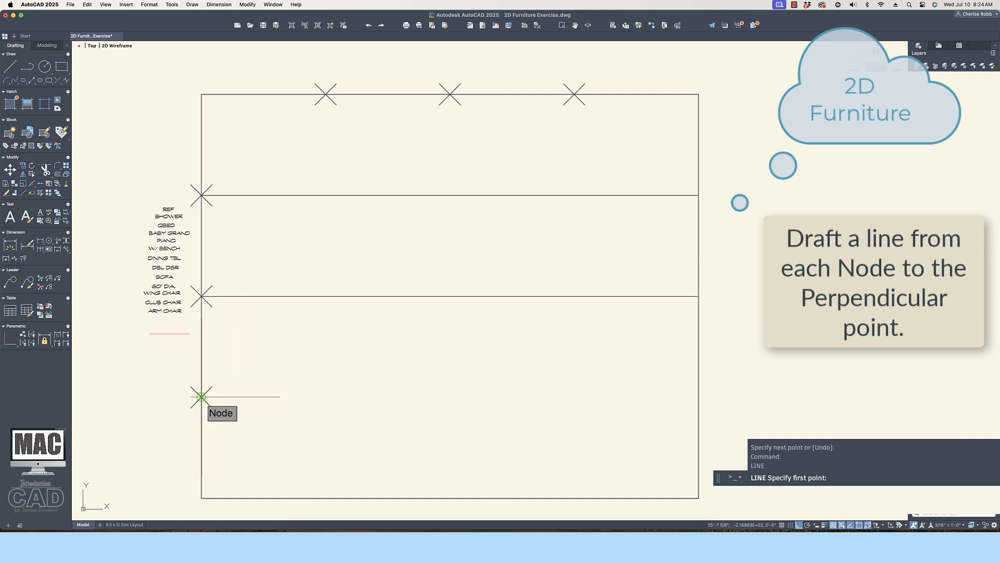
click(201, 397)
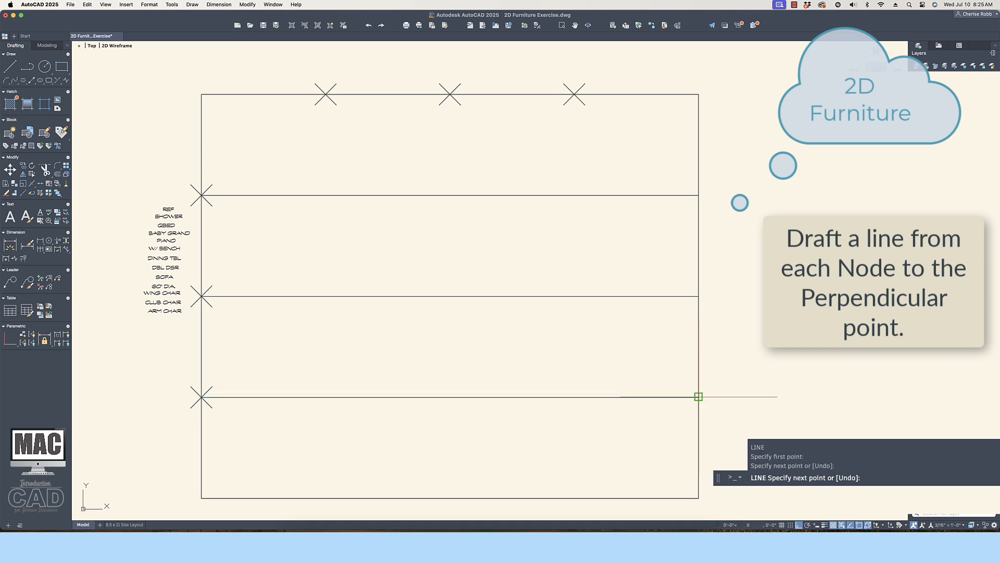
click(699, 397)
key(Return)
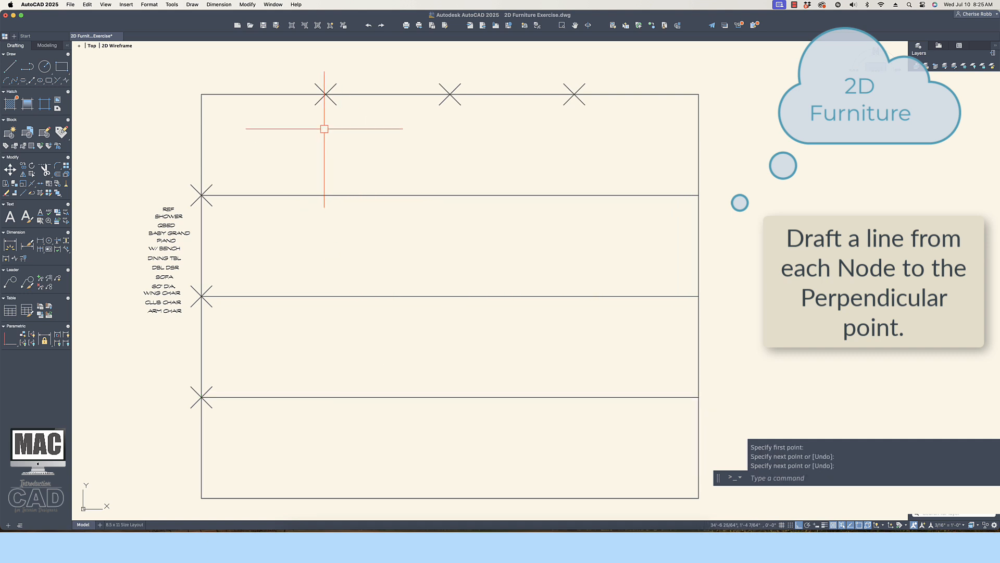
- Draw two vertical lines from the first and second nodes on the rectangle's top edge, each perpendicular to its bottom edge
key(Return)
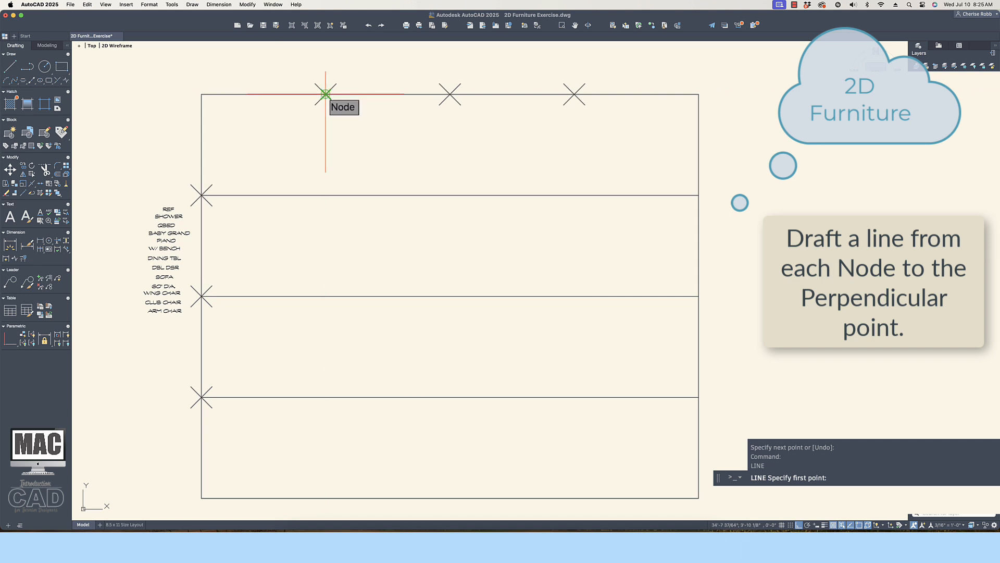
click(325, 95)
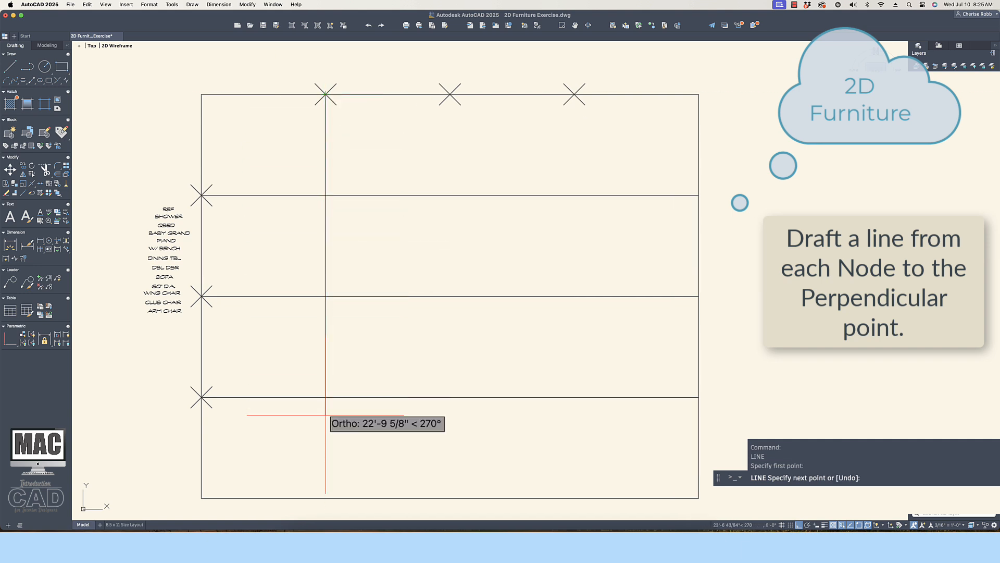
click(325, 497)
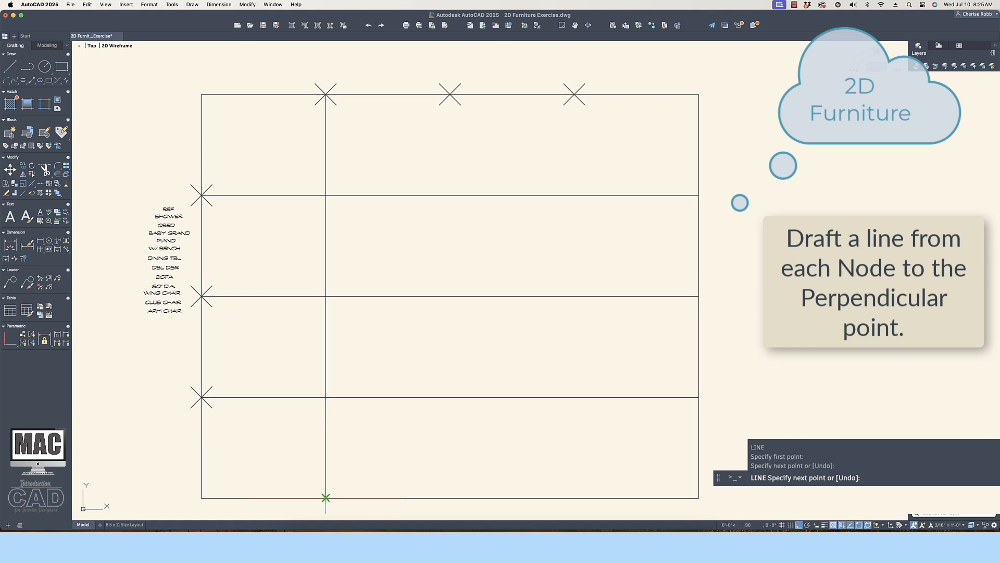
key(Return)
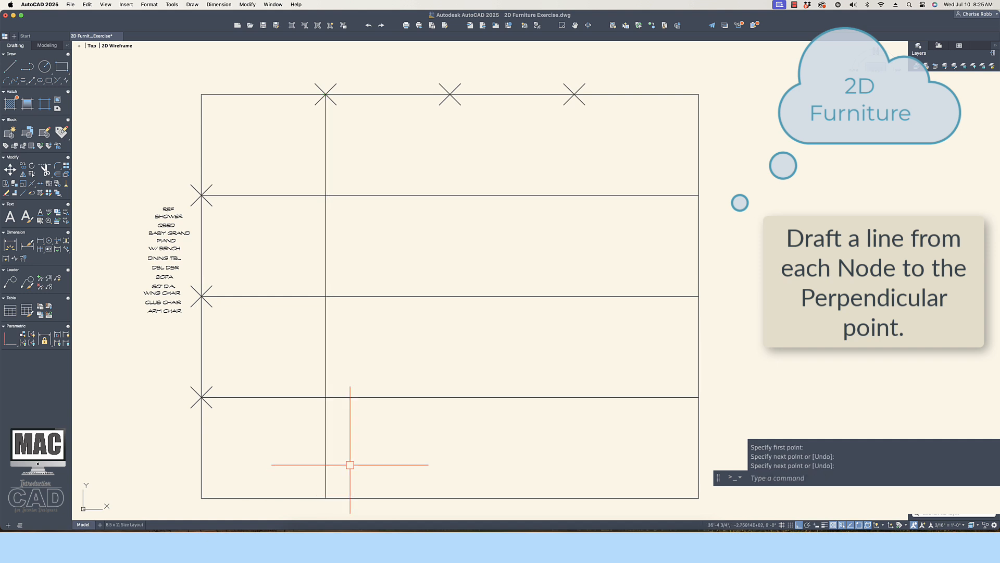
key(Return)
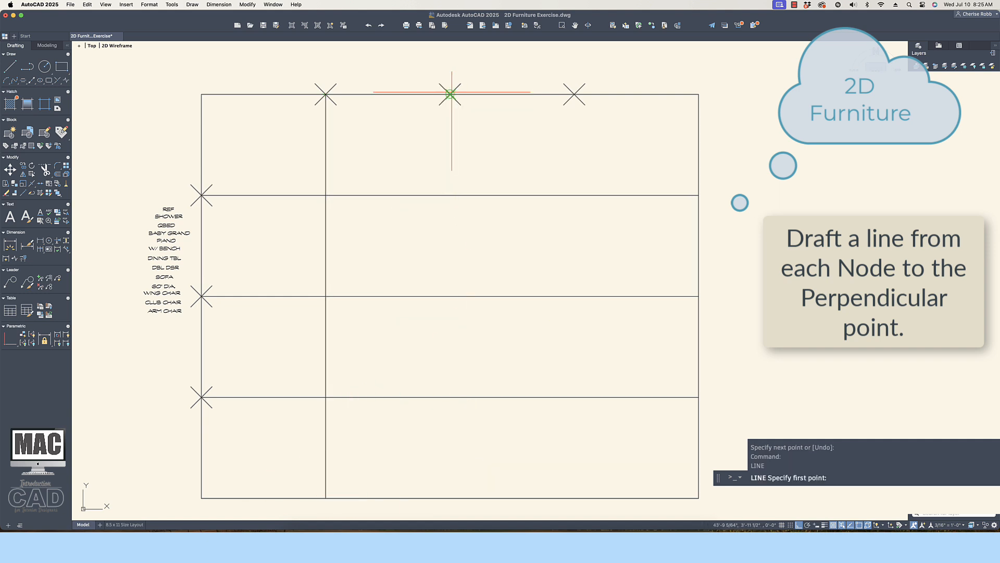
click(450, 94)
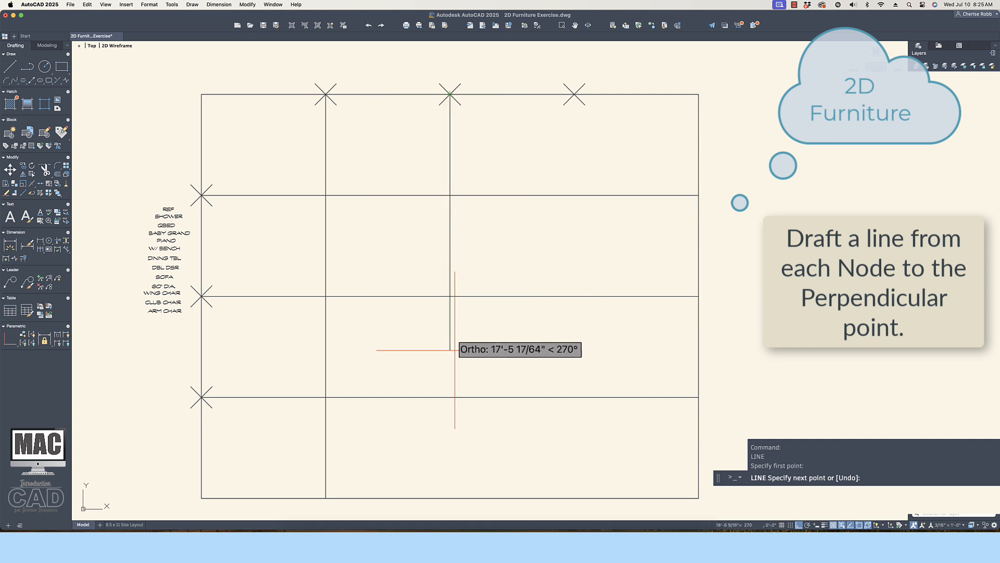
click(449, 499)
key(Return)
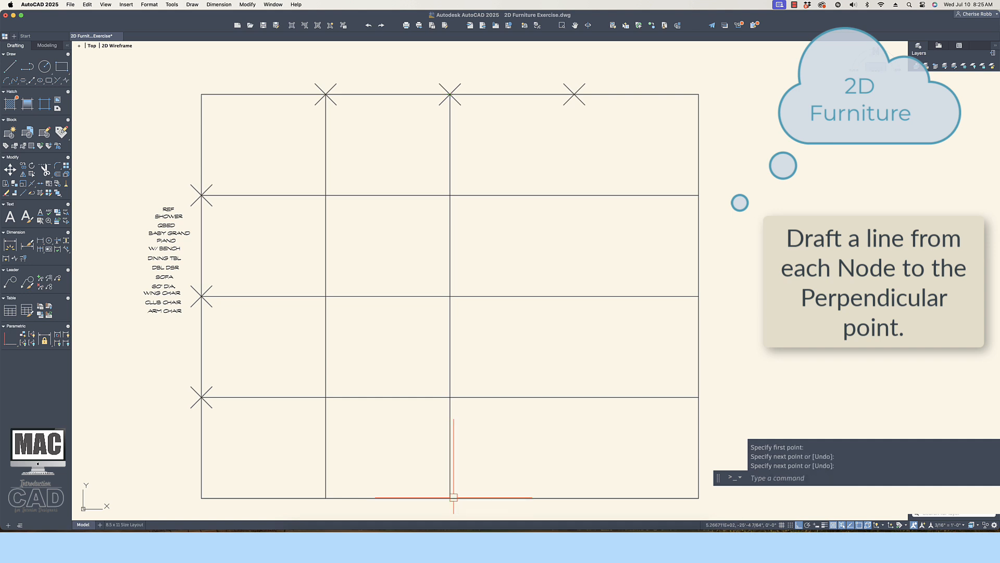
- Draw a vertical line from the third node on the rectangle's top edge perpendicular to its bottom edge
key(Return)
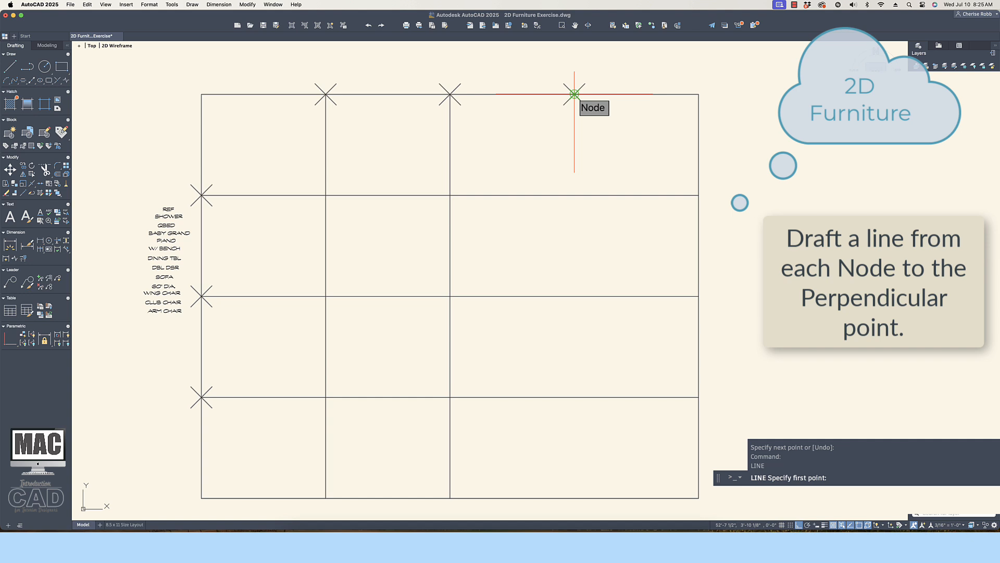
scroll(574, 94, up, 2)
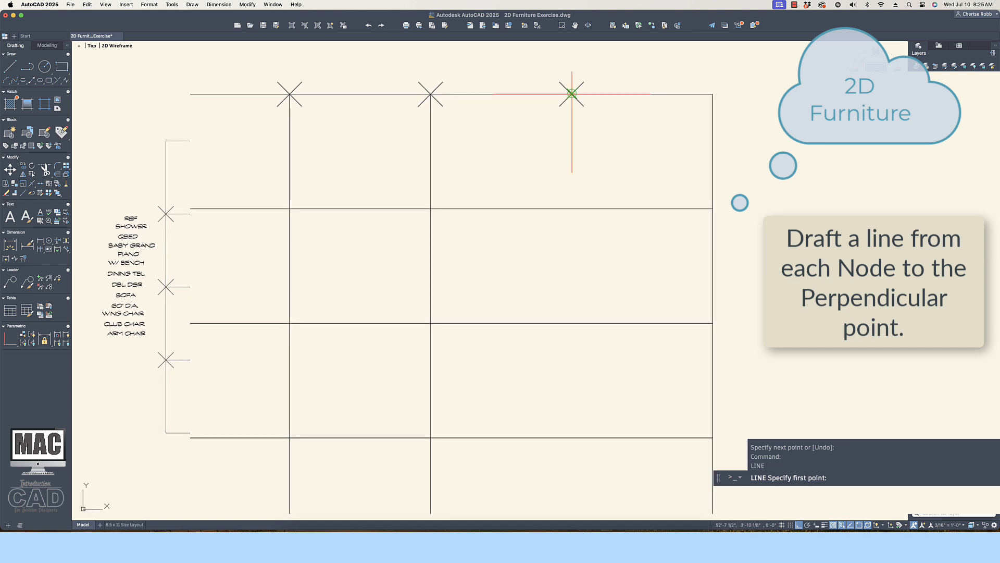
click(571, 93)
scroll(572, 151, down, 2)
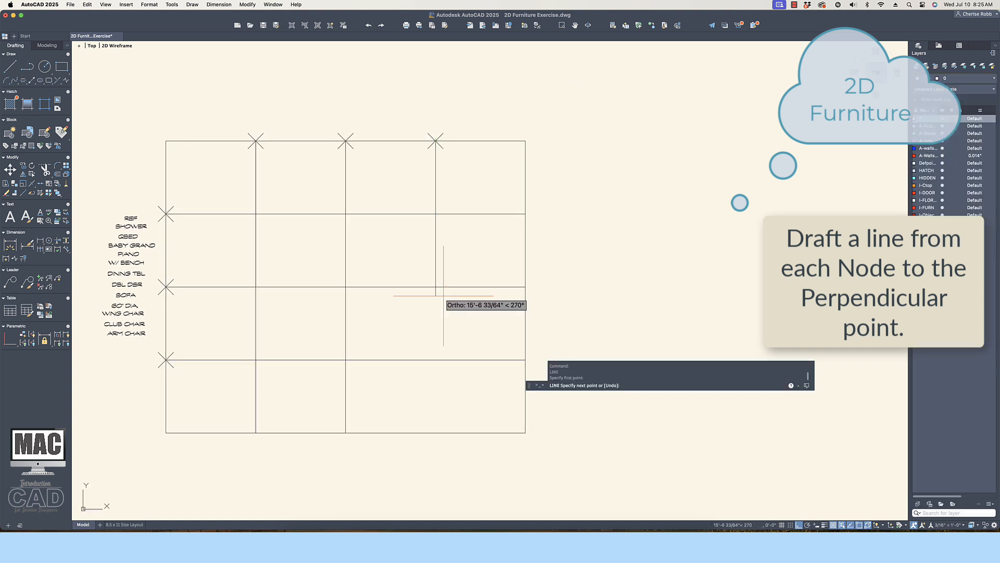
click(435, 432)
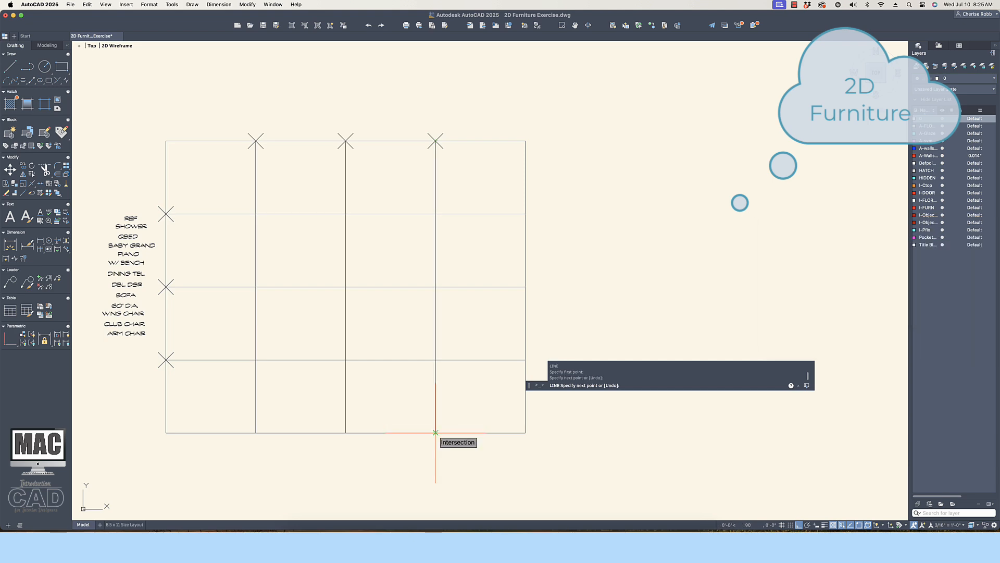
key(Return)
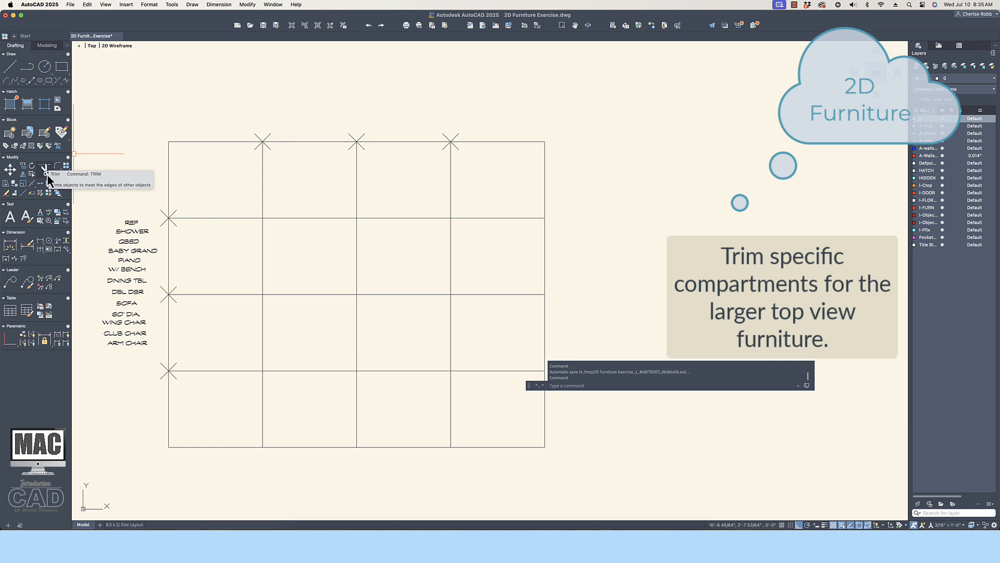
- Trim five grid segments: horizontals in column one row 1/2 and column four rows 1/2 and 3/4, and the middle vertical in rows two and three
click(46, 174)
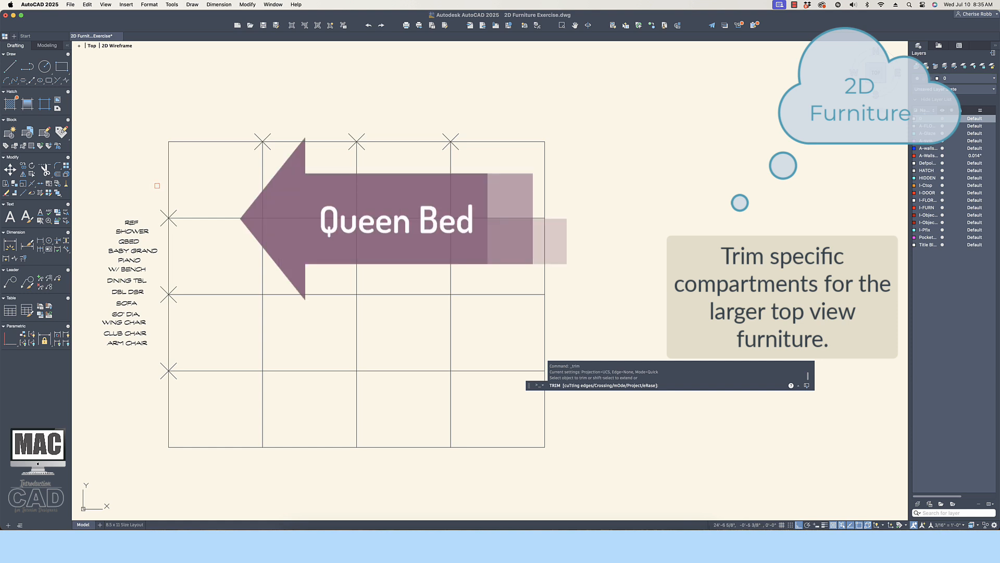
click(209, 217)
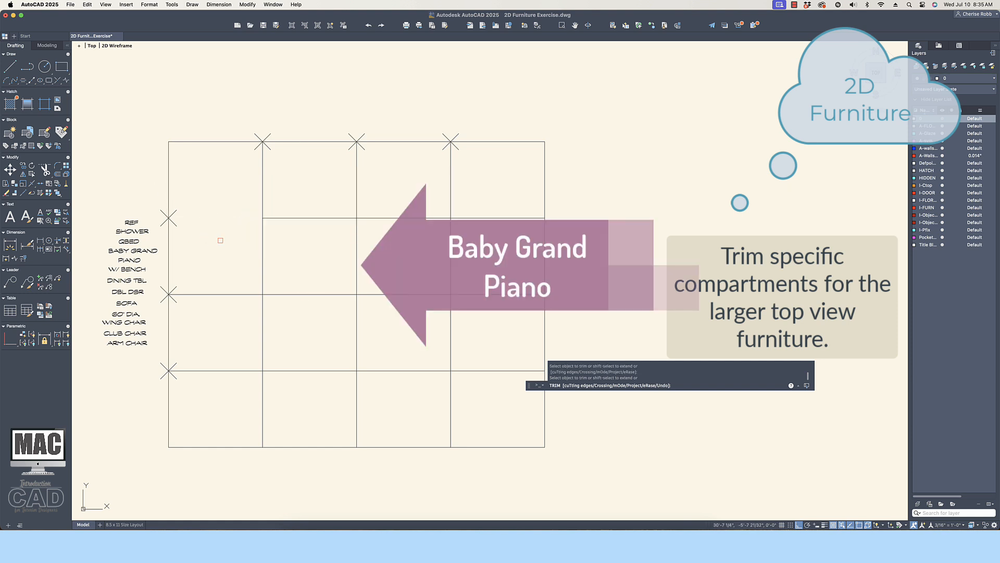
click(358, 248)
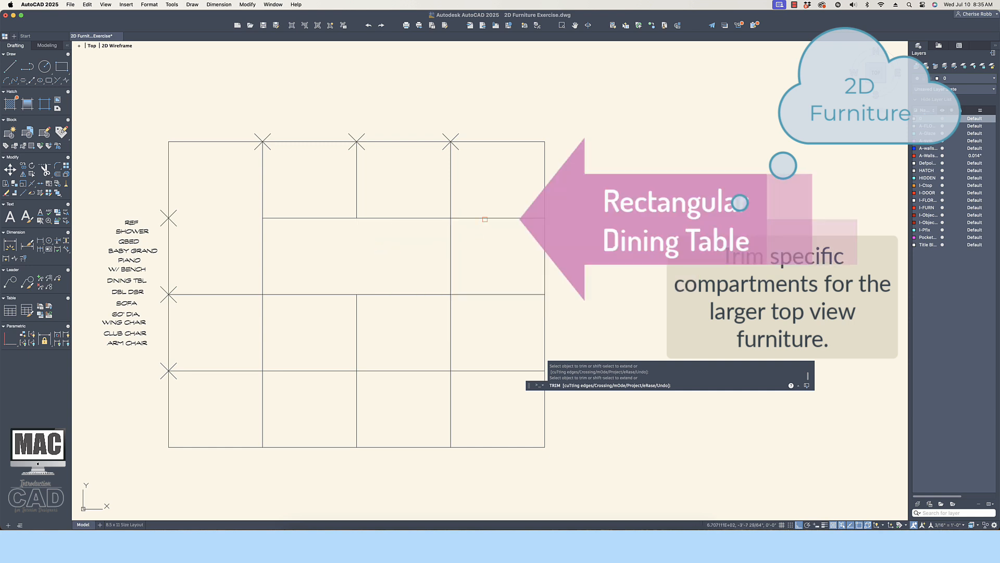
click(484, 218)
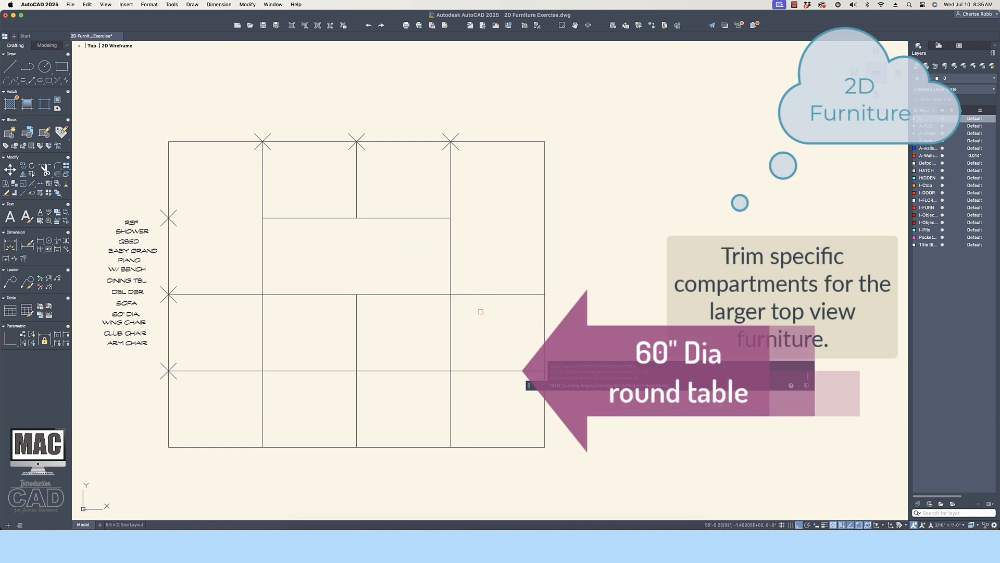
click(484, 370)
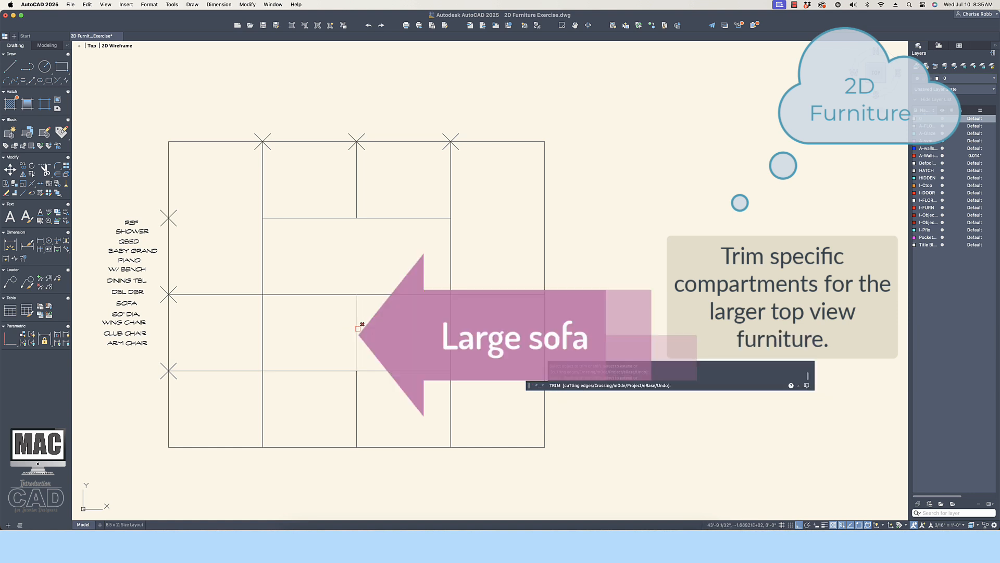
click(358, 328)
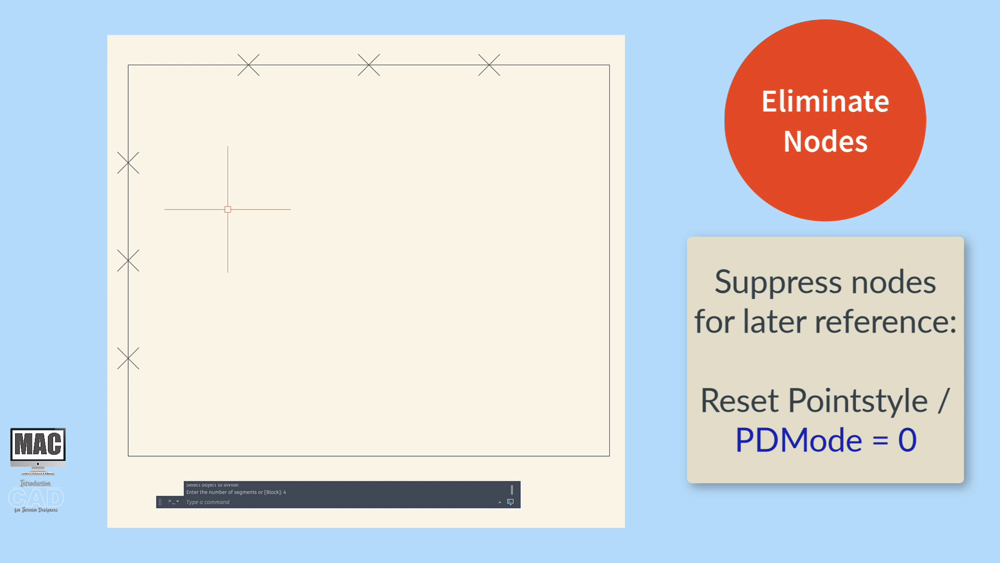
- Set PDMODE to 0 to suppress the point nodes, and undo that change
text(pdmode)
key(Return)
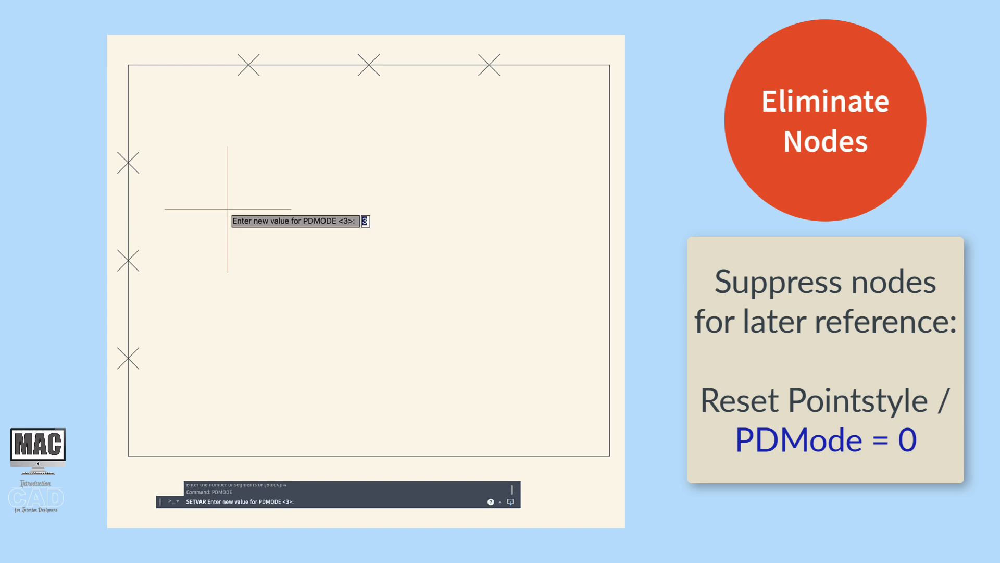
text(0)
key(Return)
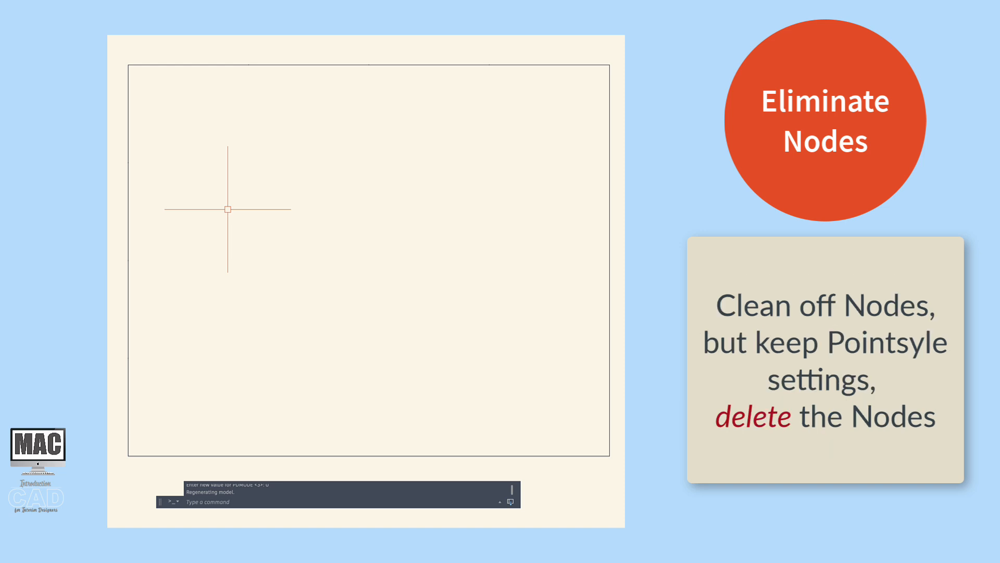
text(u)
key(Return)
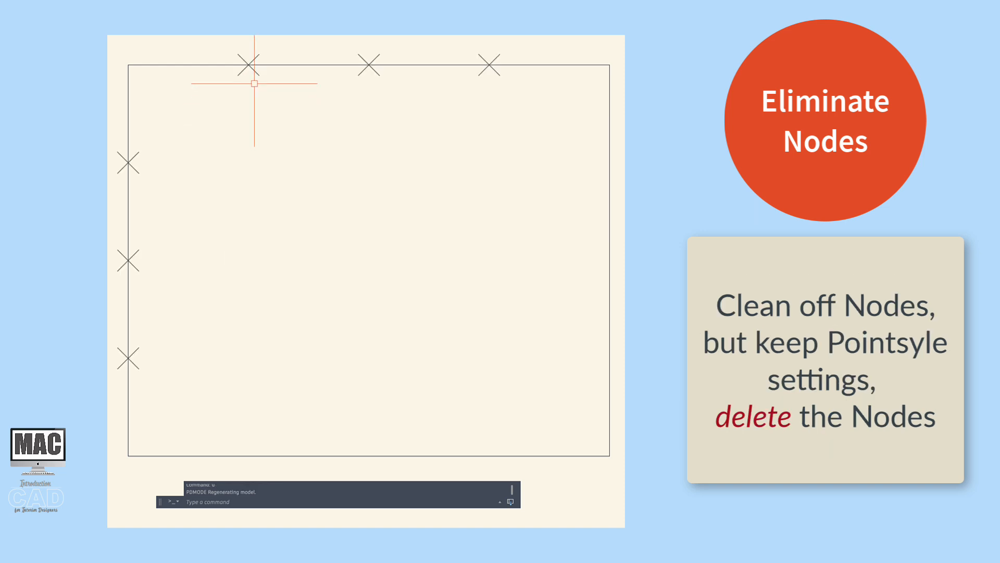
- Delete the three point nodes on the rectangle's top edge
click(249, 65)
key(Delete)
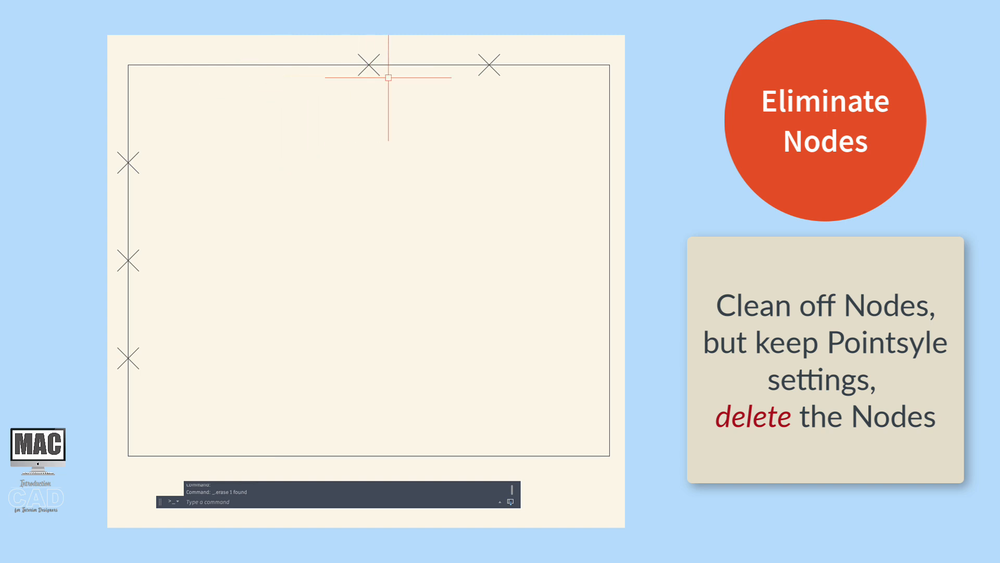
click(369, 65)
key(Delete)
click(489, 65)
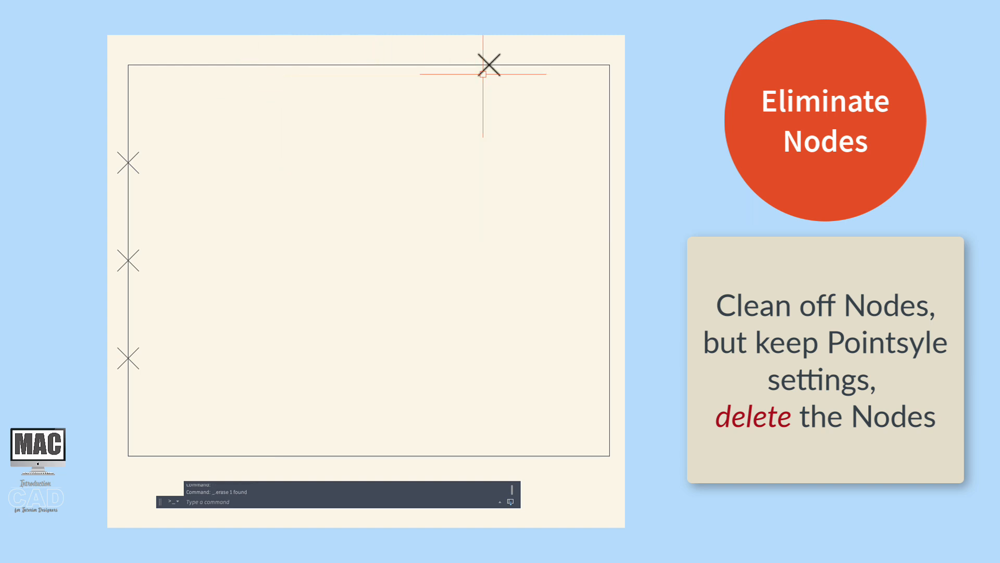
key(Delete)
- Delete the three point nodes on the rectangle's left edge
click(131, 159)
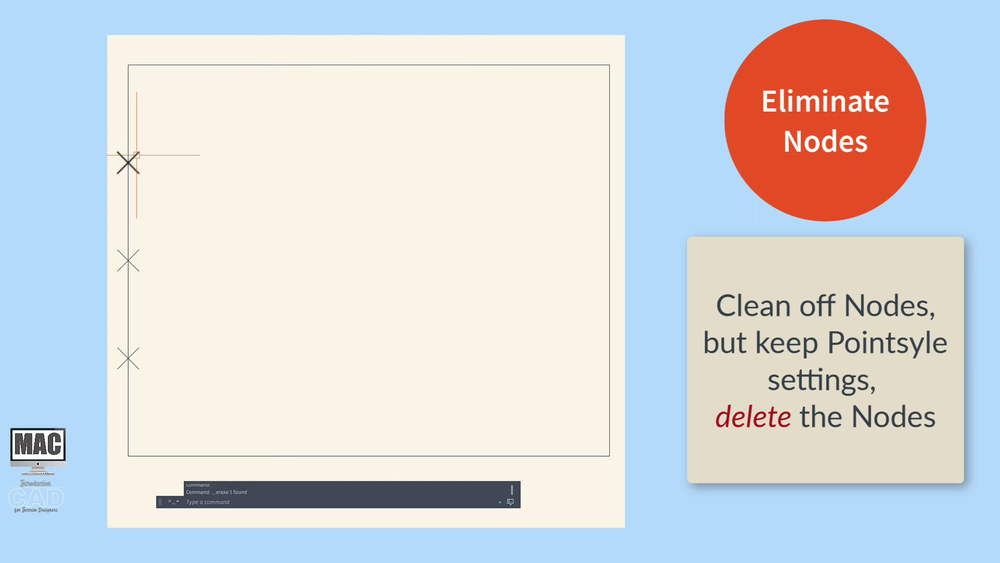
key(Delete)
click(133, 255)
key(Delete)
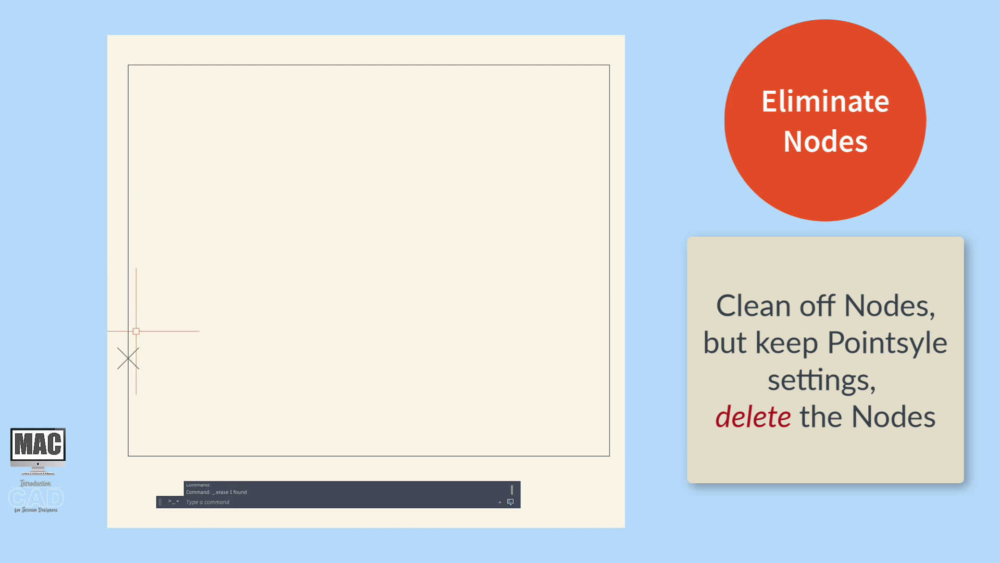
click(134, 350)
key(Delete)
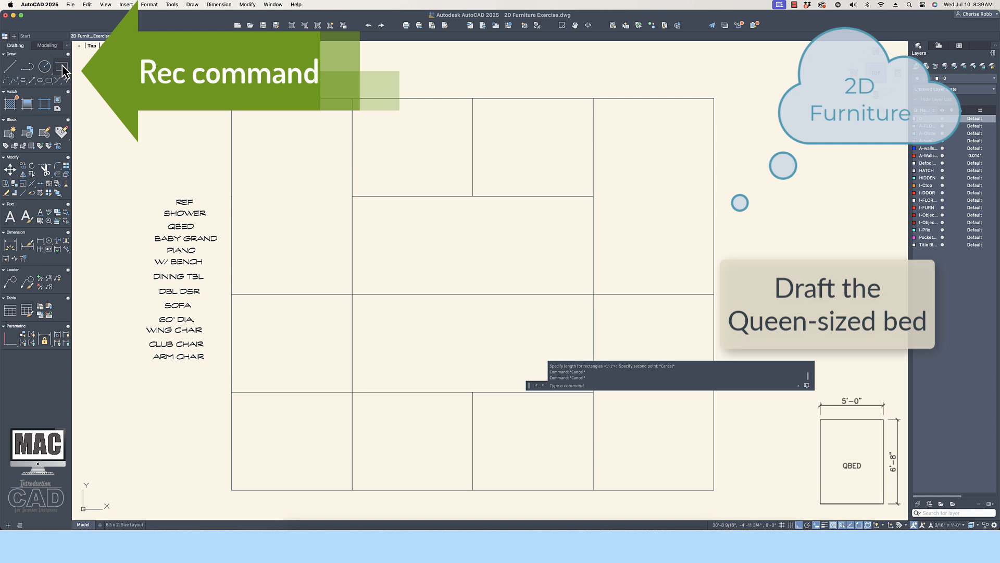
- Draw the queen bed as a rectangle 5' long and 6'8" wide in the upper-left compartment, using the Dimensions option
click(61, 67)
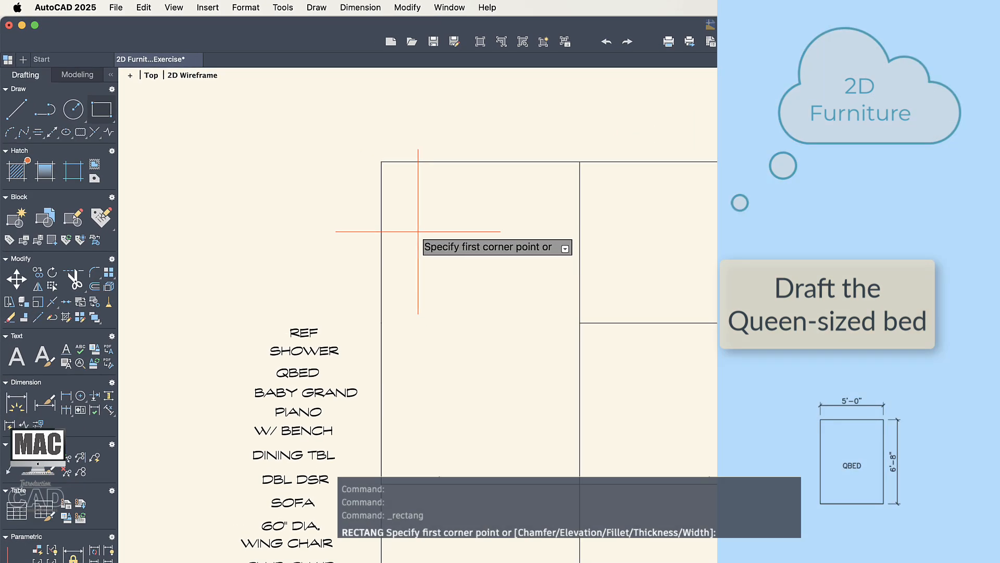
click(418, 231)
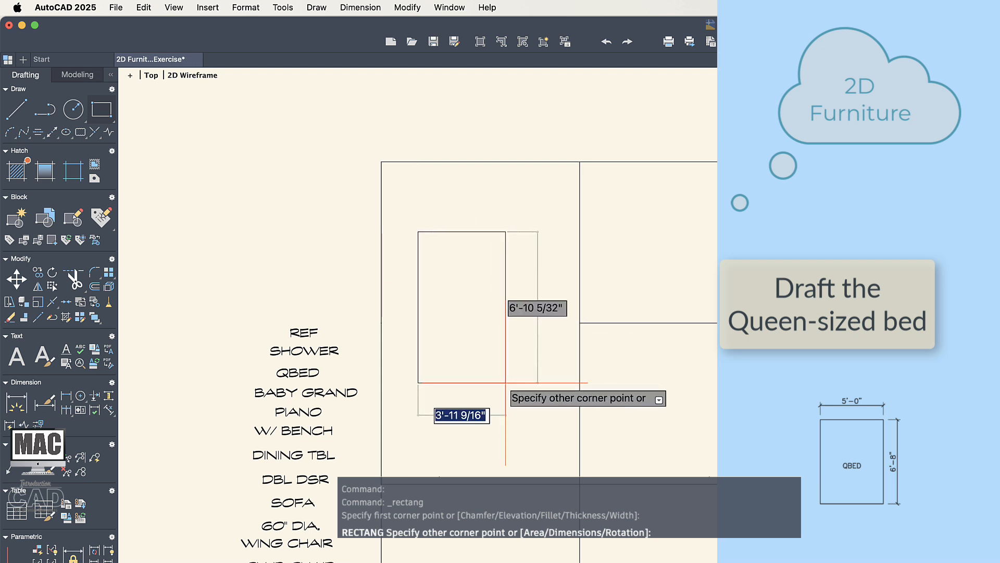
text(d)
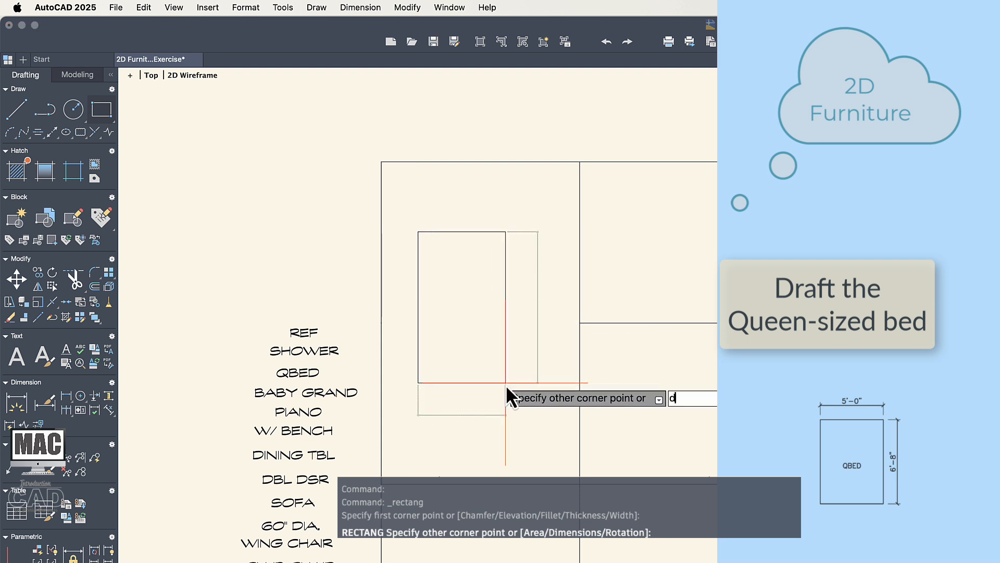
key(Return)
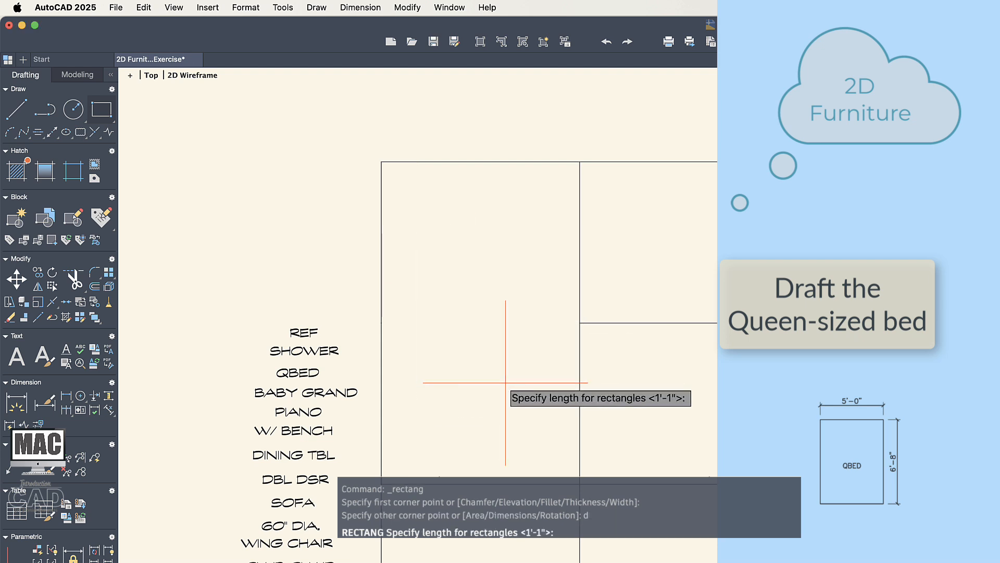
text(5')
key(Return)
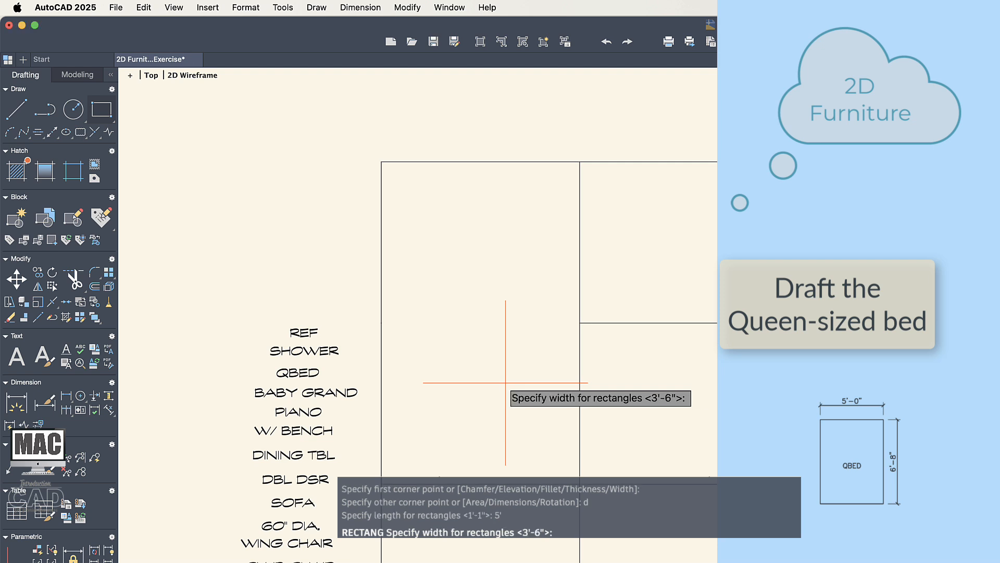
text(6'8)
key(Return)
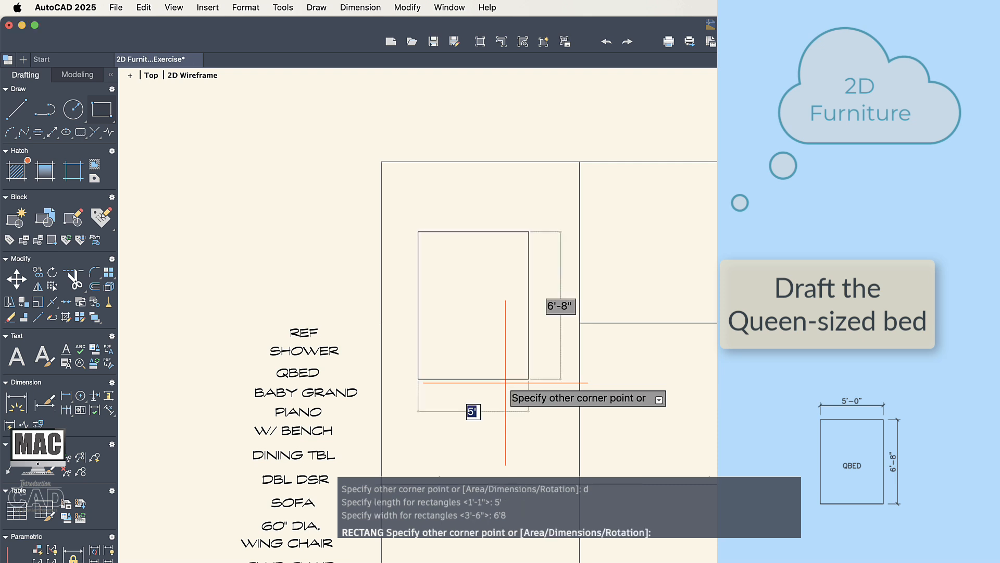
scroll(505, 382, up, 2)
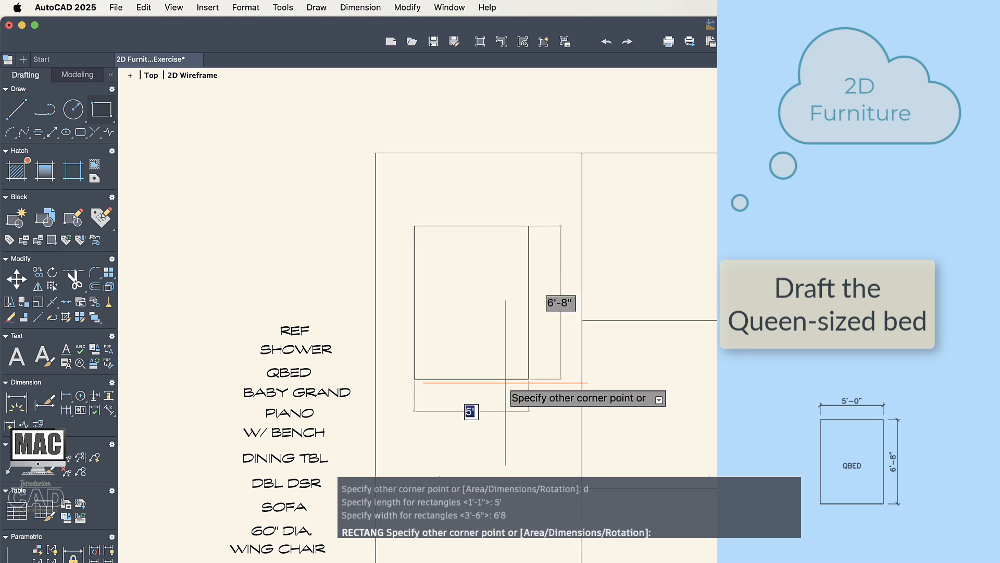
click(506, 382)
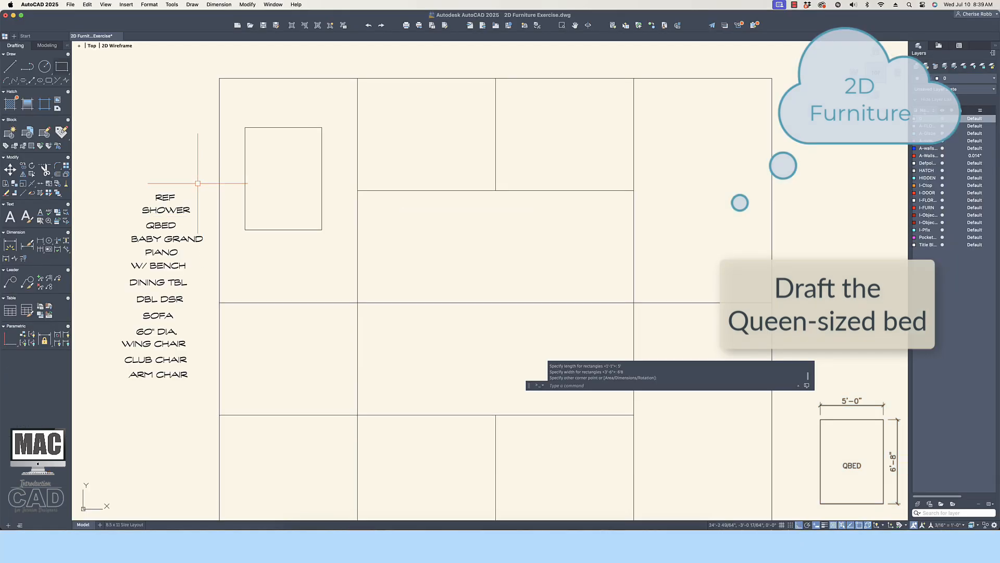
- Move the QBED label into the middle of the queen bed rectangle with Ortho off
text(m)
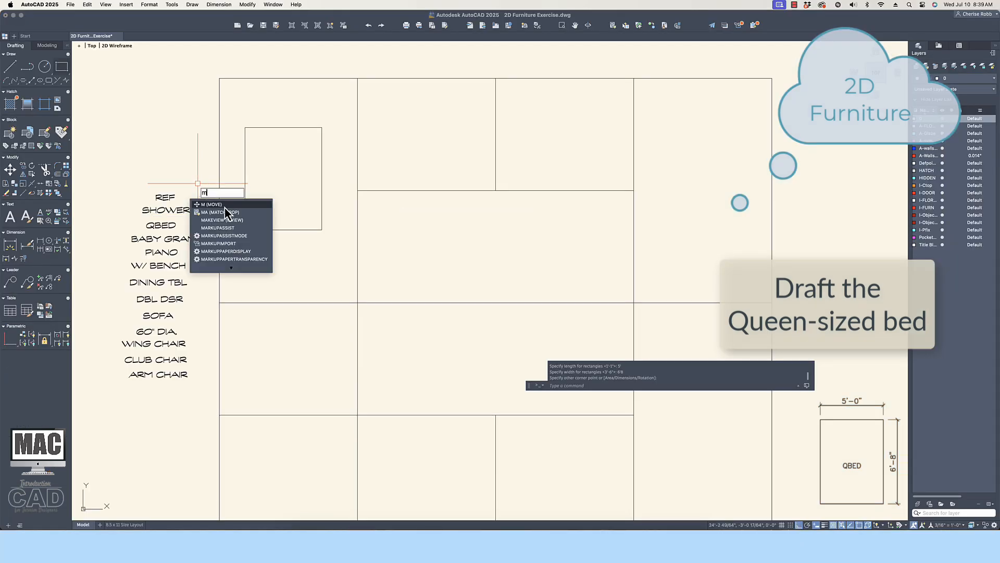
click(229, 207)
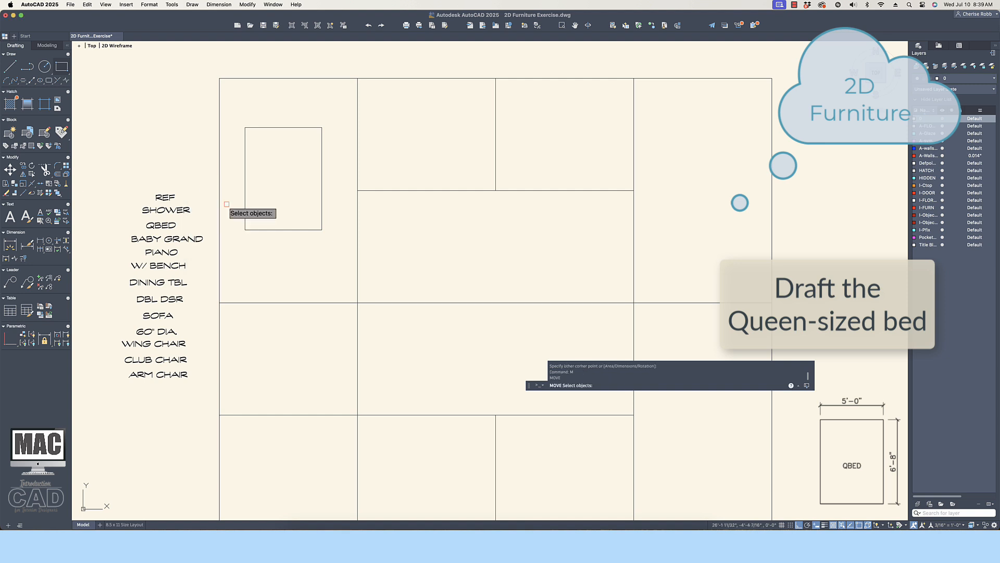
click(170, 228)
scroll(170, 228, down, 2)
key(Return)
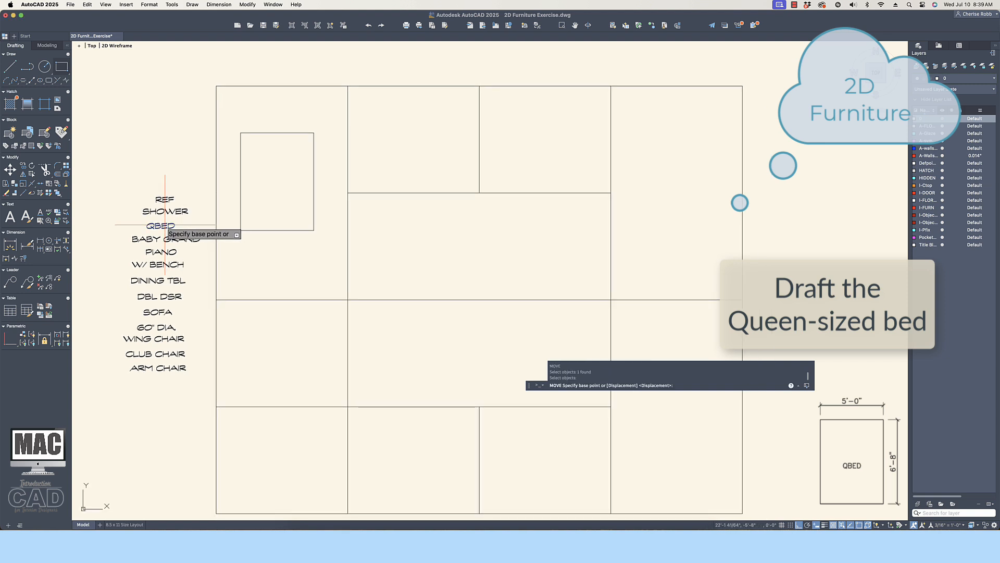
click(163, 228)
key(F8)
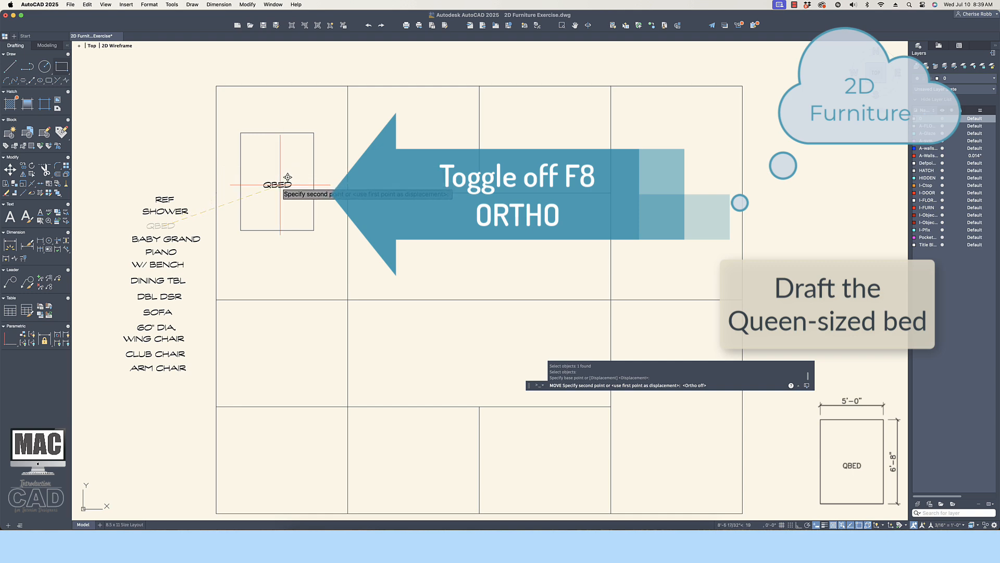
click(288, 178)
key(F8)
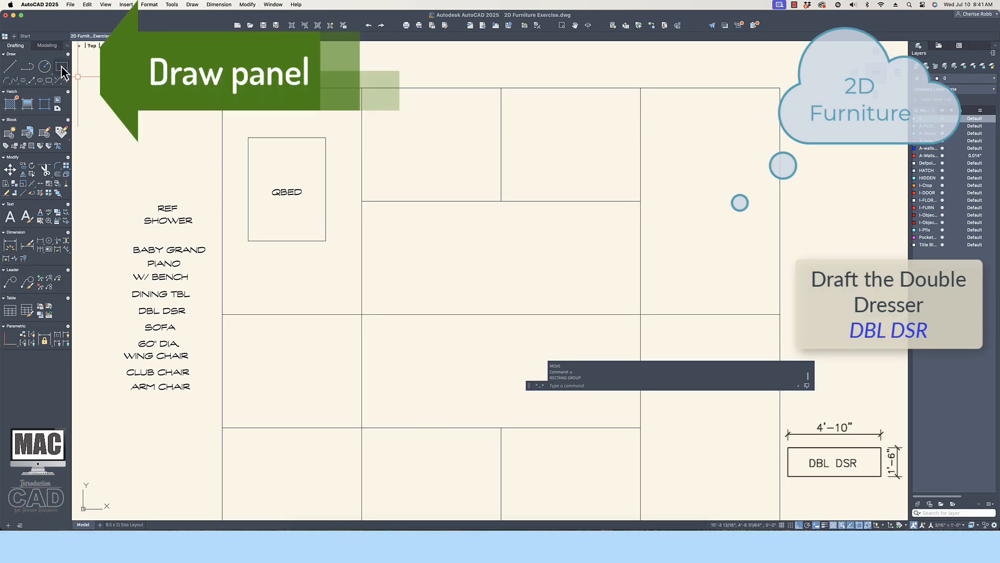
- Draw the double dresser as a rectangle 4'10" long and 1'6" wide in the compartment below the queen bed, using the Dimensions option
click(62, 66)
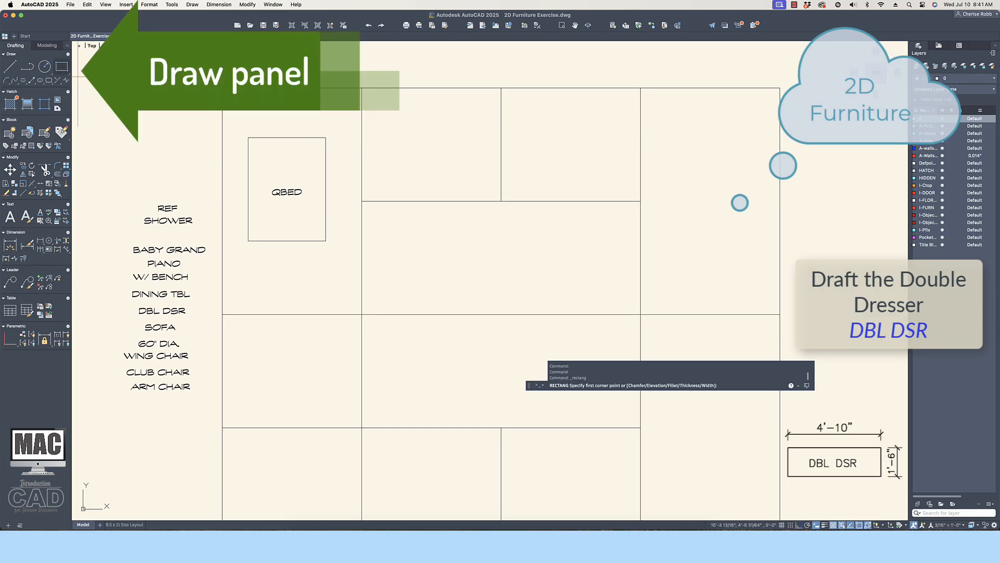
click(260, 356)
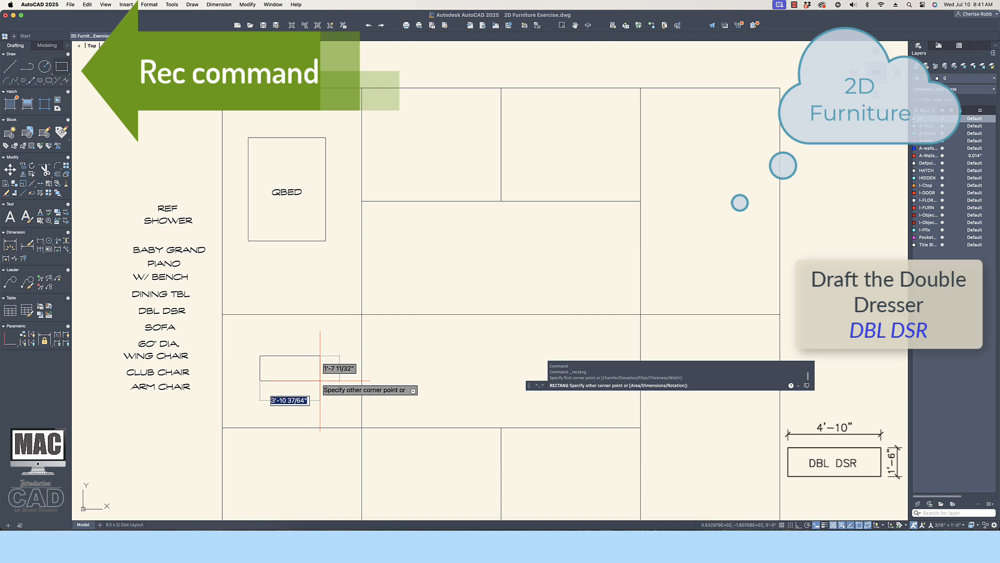
text(d)
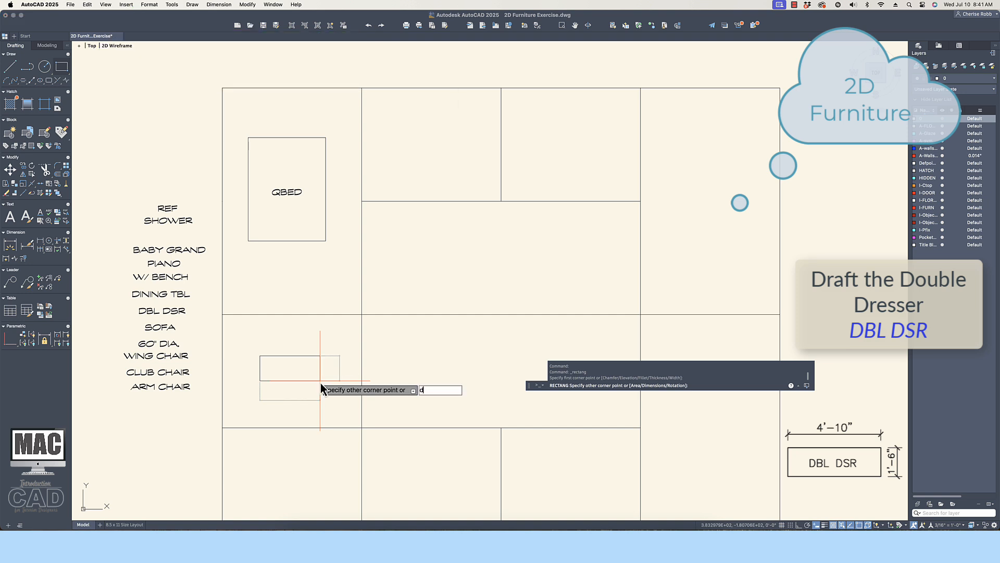
key(Return)
text(4')
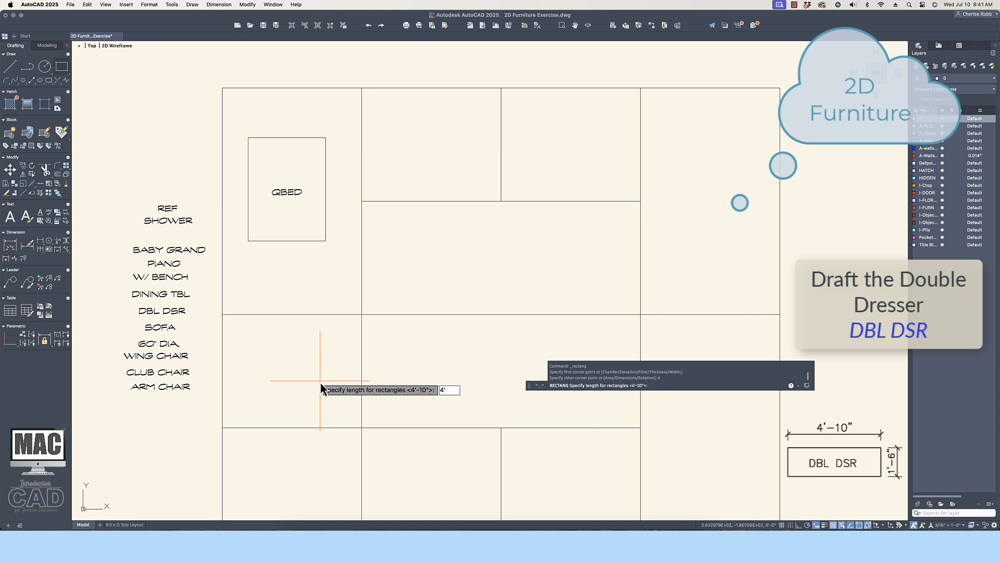
text(10)
key(Return)
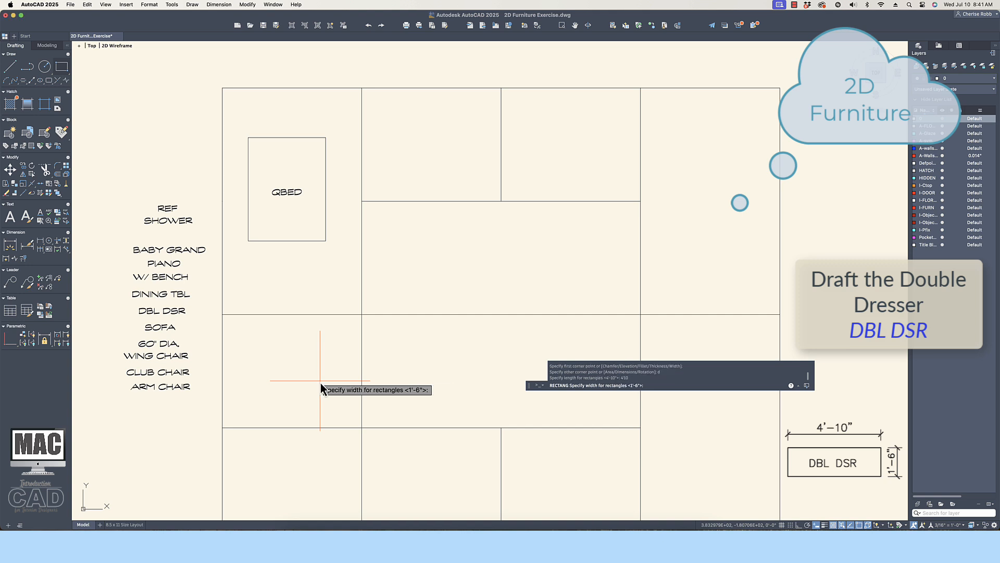
text(1'6)
key(Return)
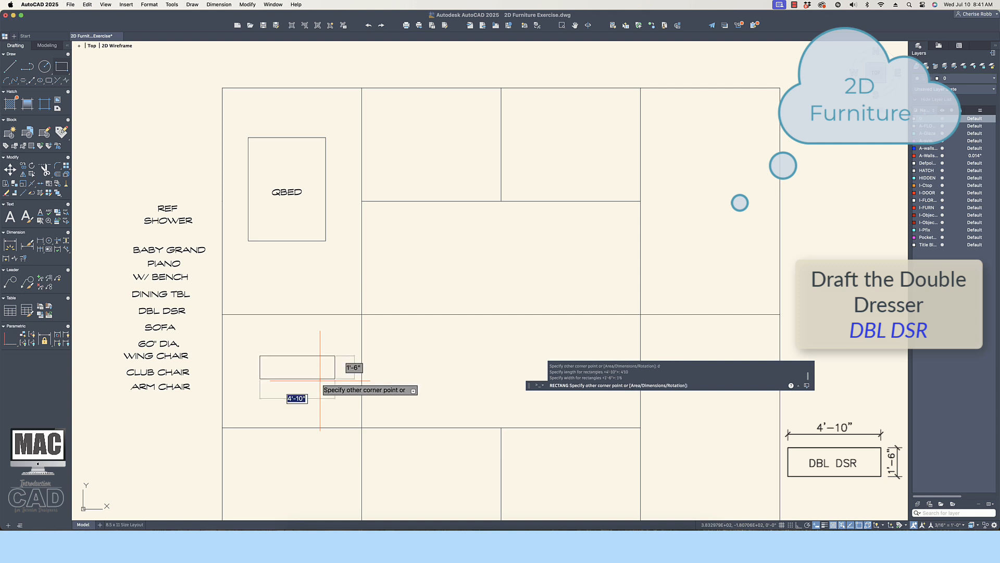
click(320, 380)
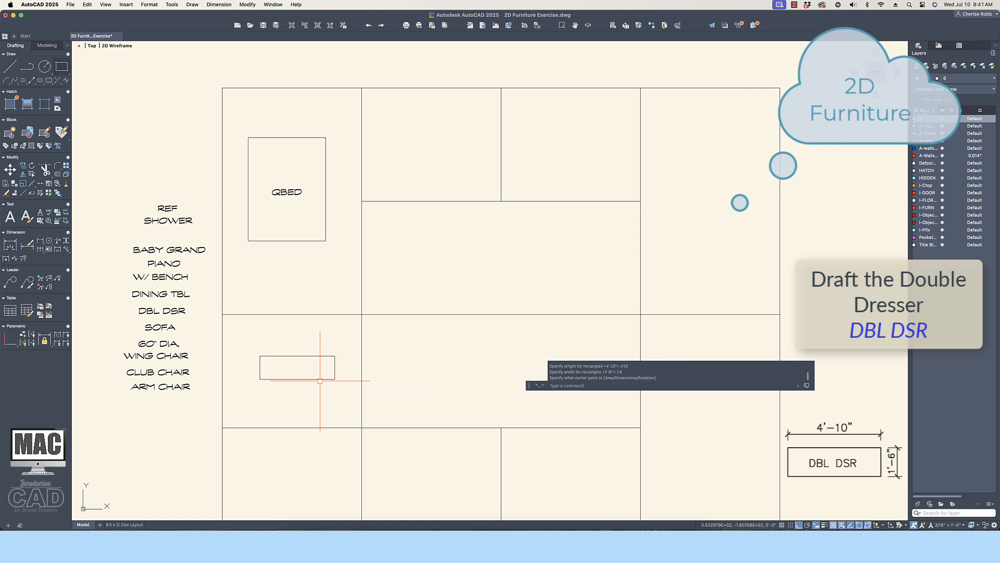
- Move the DBL DSR label into the middle of the dresser rectangle with Ortho off
text(m)
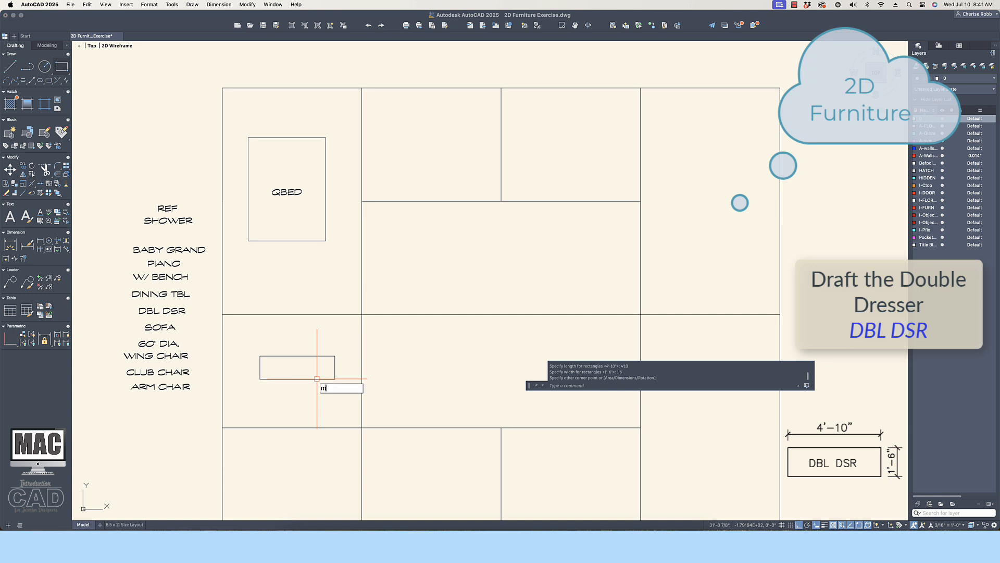
key(Return)
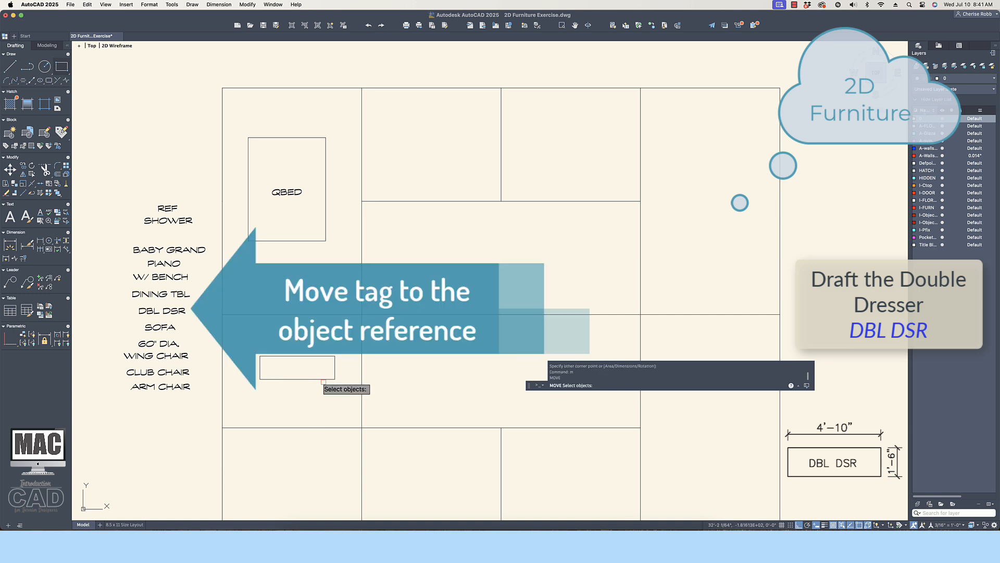
click(165, 312)
key(Return)
click(166, 312)
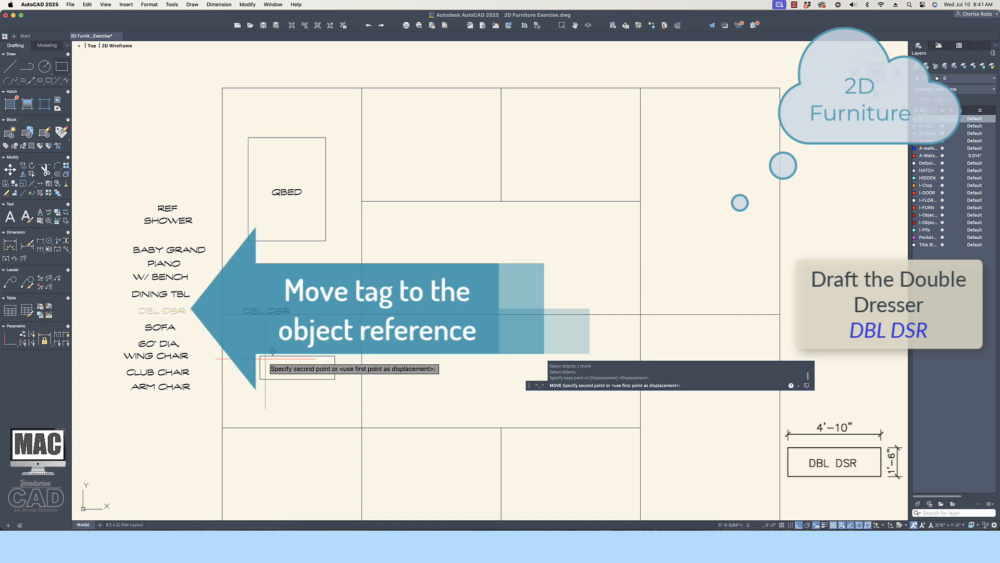
key(F8)
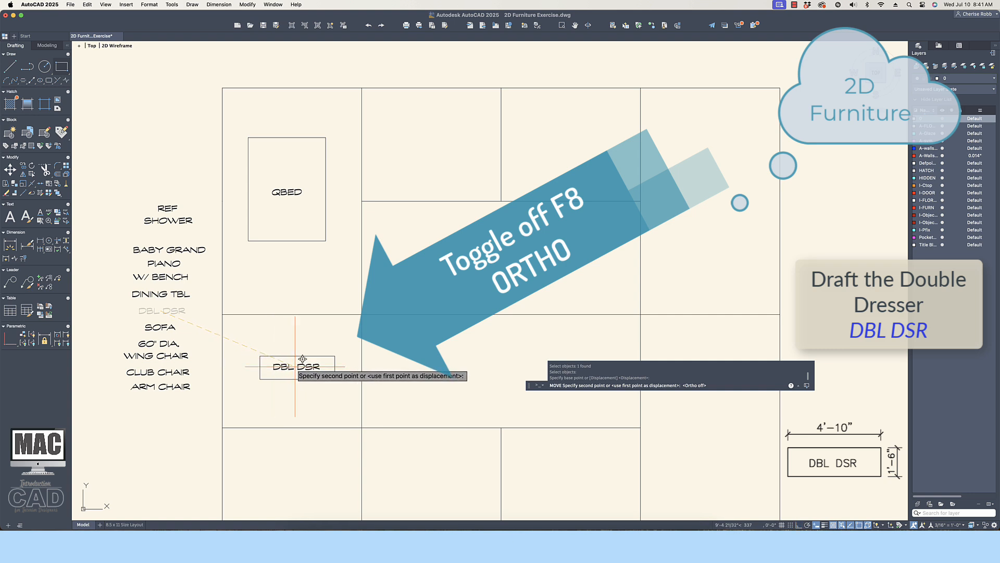
click(302, 358)
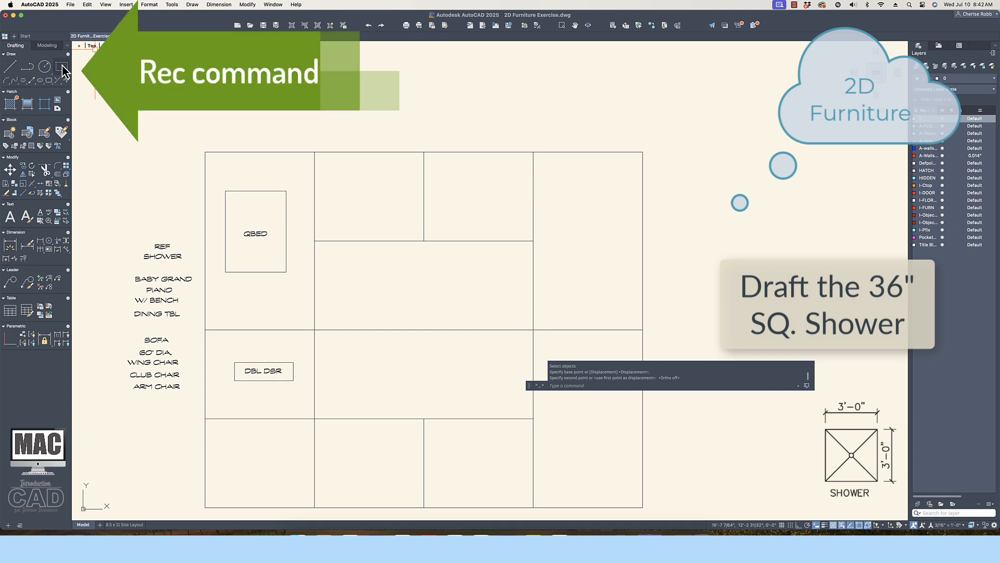
- Draw the shower as a rectangle 3' long and 3' wide in the top compartment beside the queen bed, using the Dimensions option
click(62, 66)
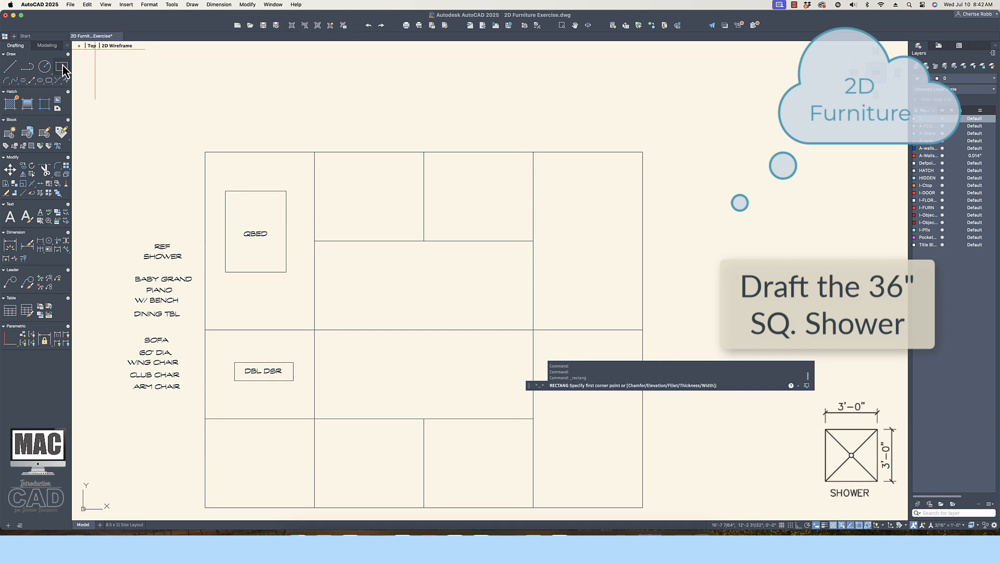
click(339, 180)
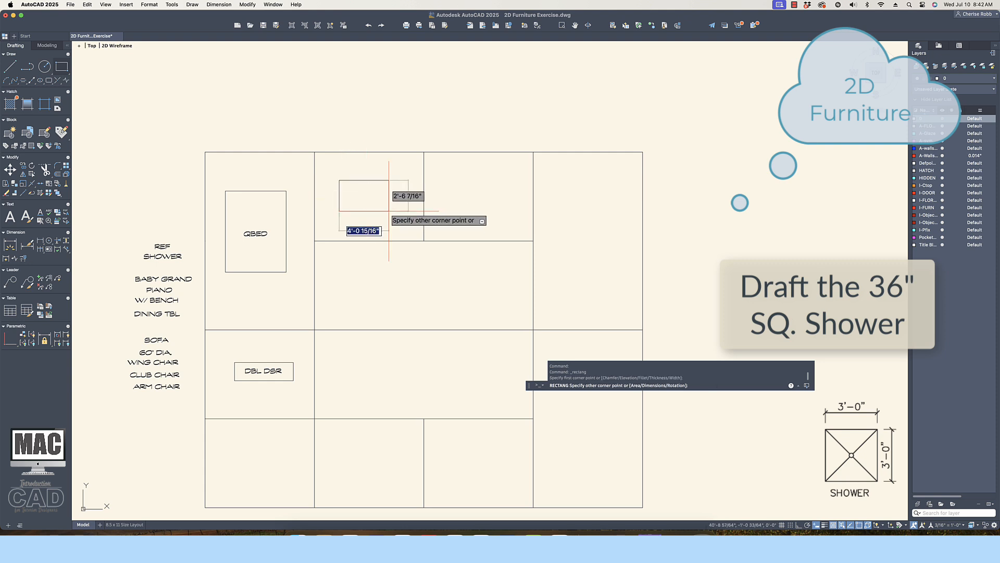
text(d)
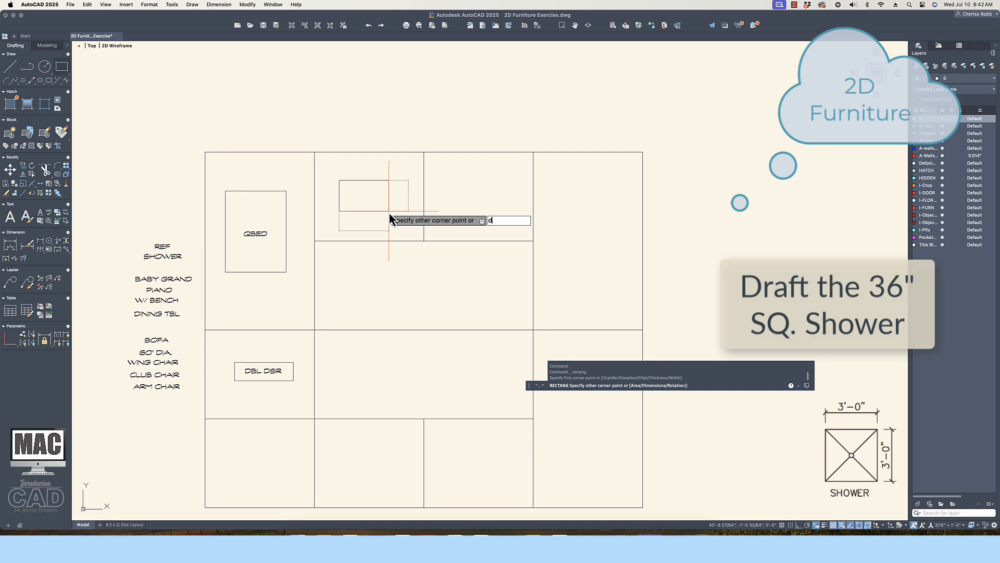
key(Return)
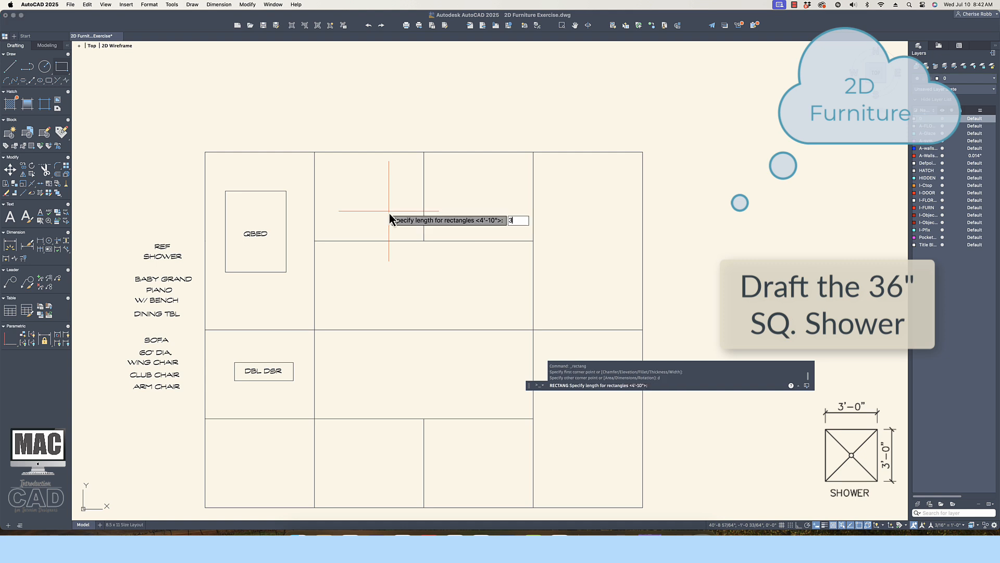
text(3')
key(Return)
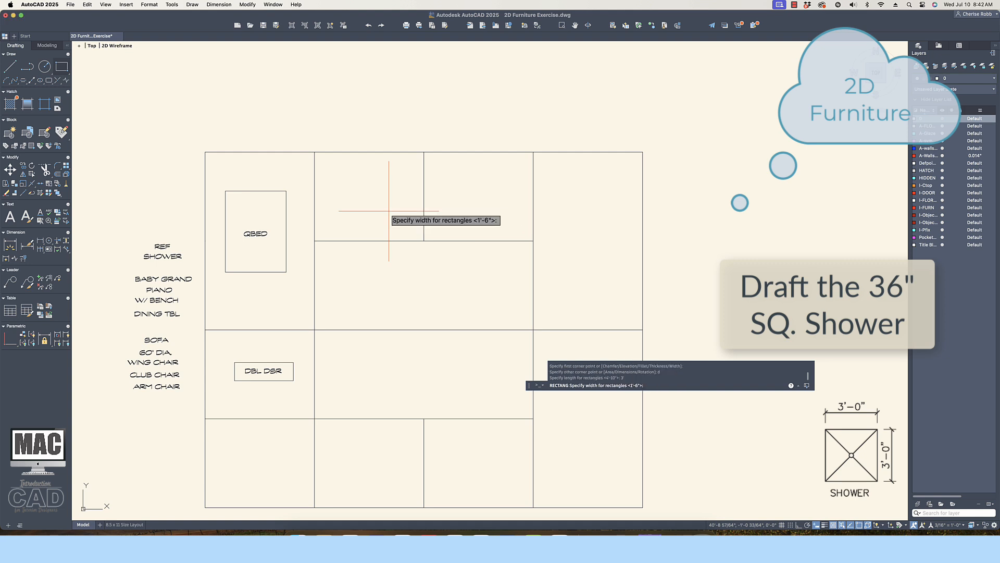
text(3')
key(Return)
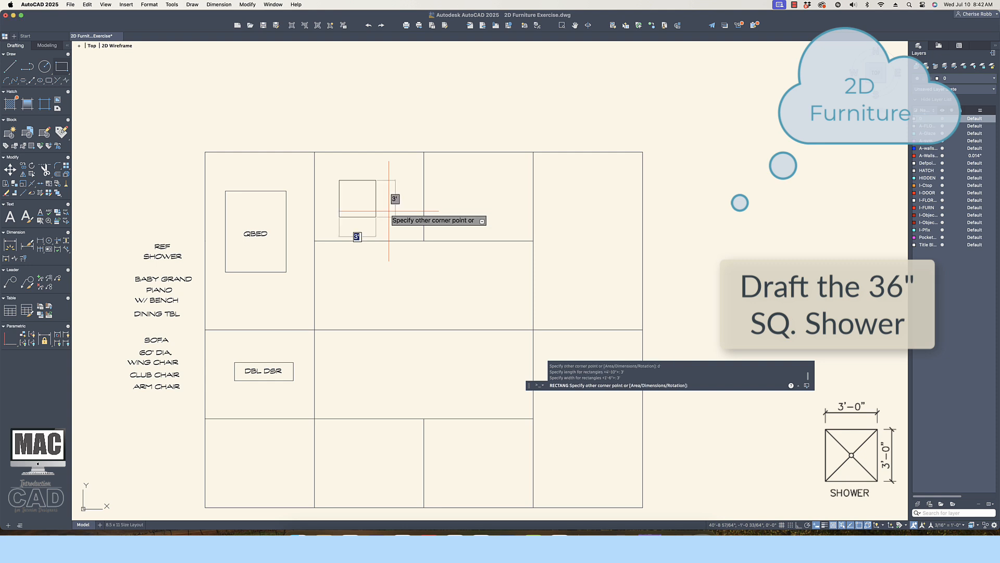
click(389, 211)
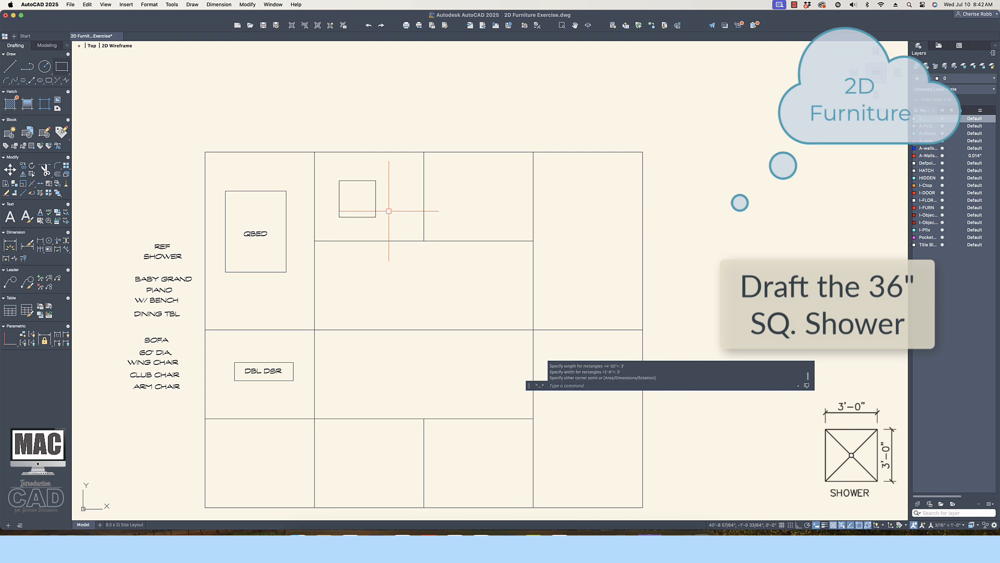
- Move the shower square about 10" to the right, towards the middle of its compartment
text(m)
key(Return)
click(375, 193)
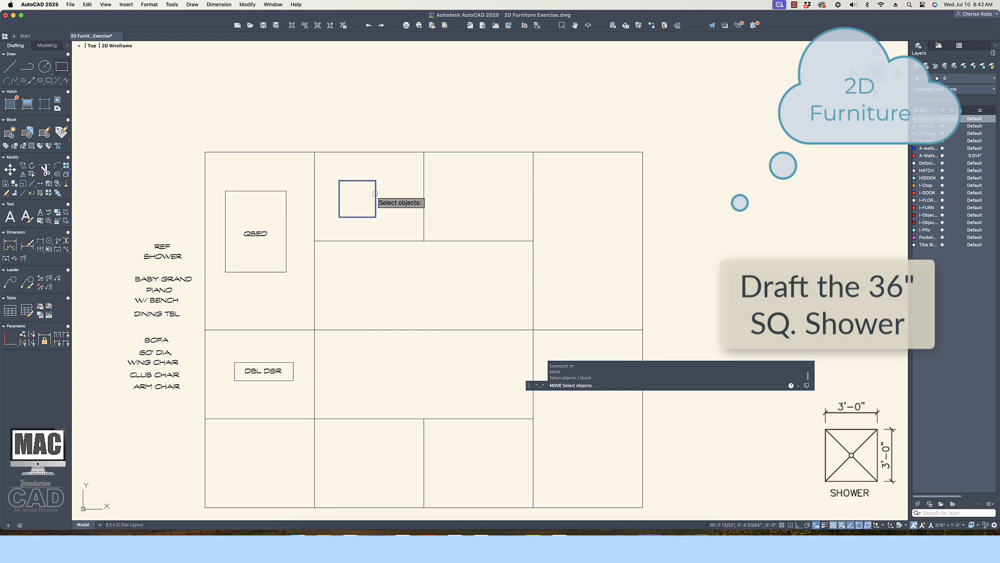
key(Return)
click(393, 211)
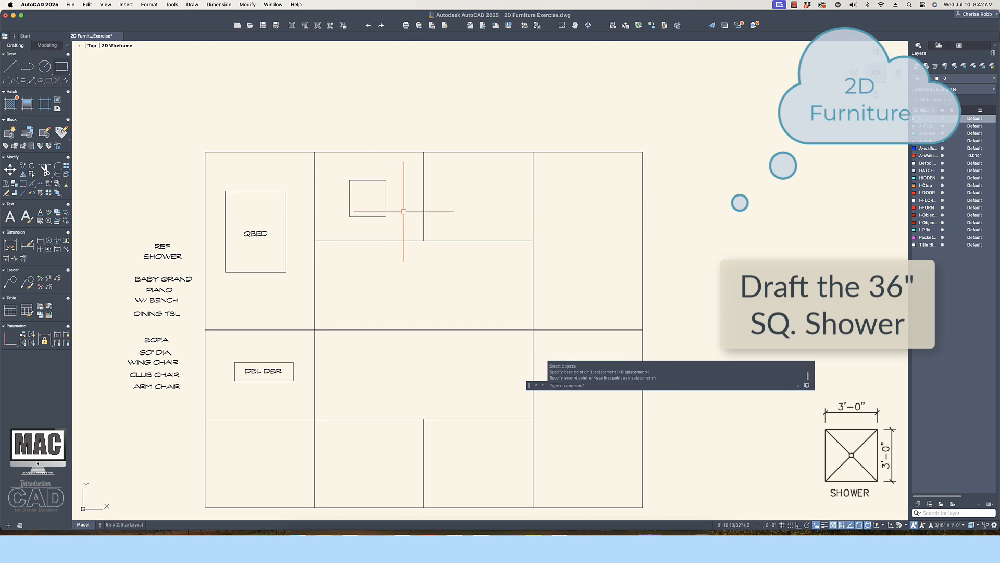
- Draw two crossing diagonal lines between the opposite corners of the shower square to show the floor slope
scroll(368, 198, up, 2)
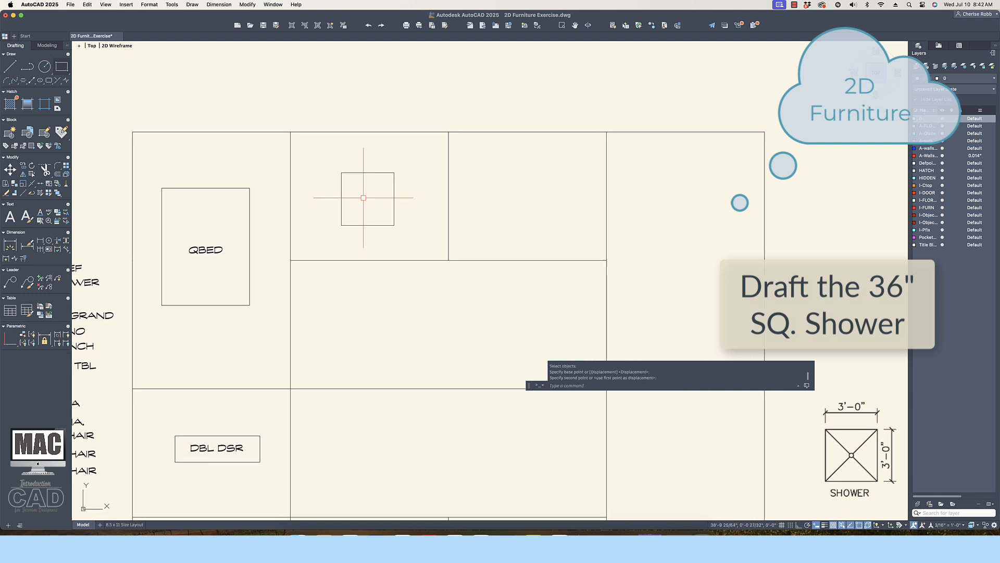
scroll(363, 197, up, 5)
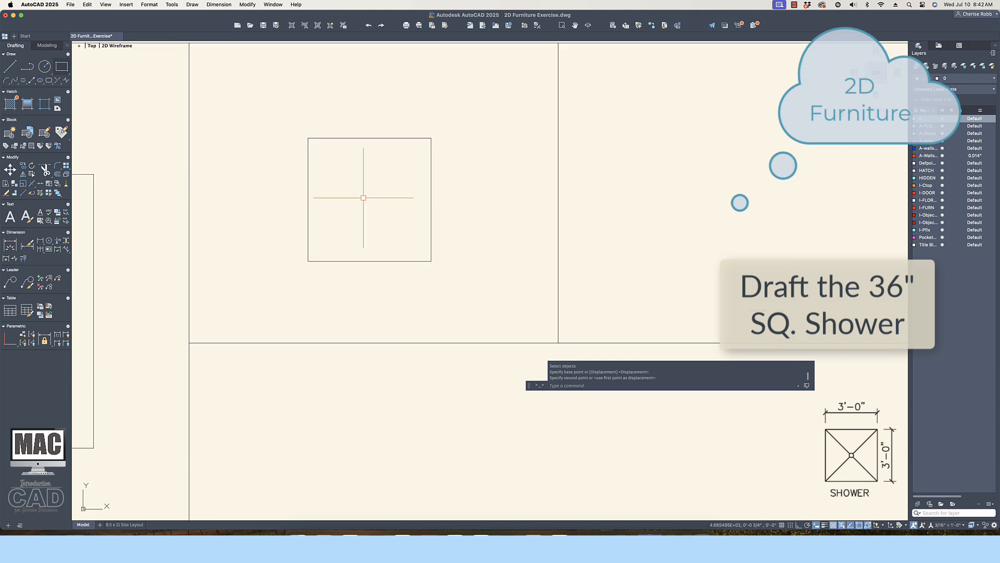
text(l)
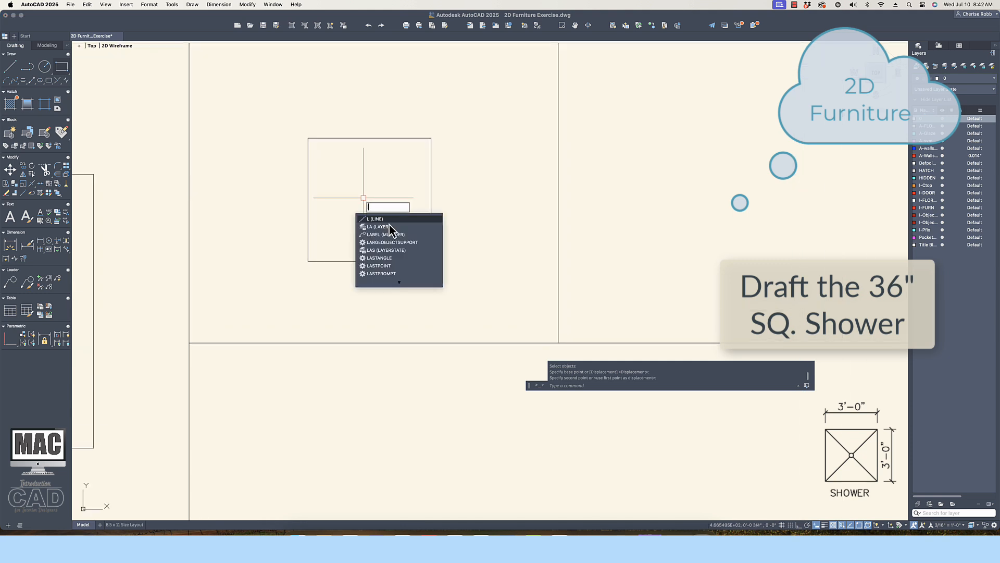
key(Return)
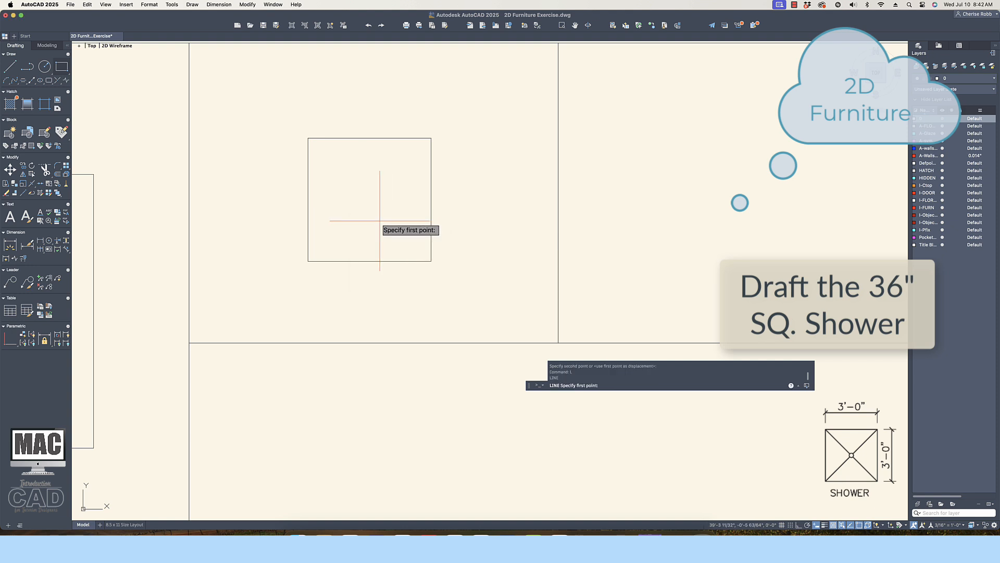
click(308, 138)
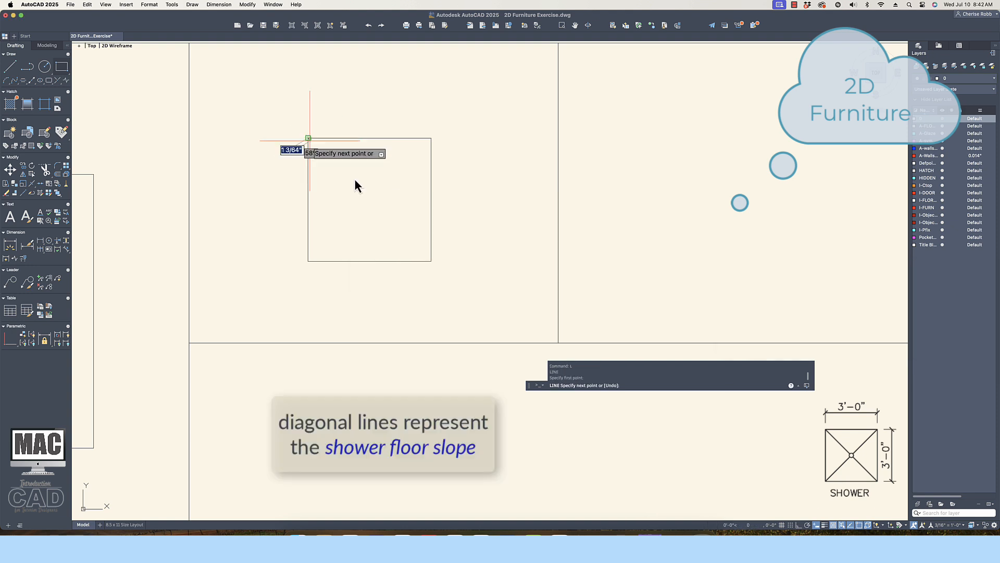
click(432, 260)
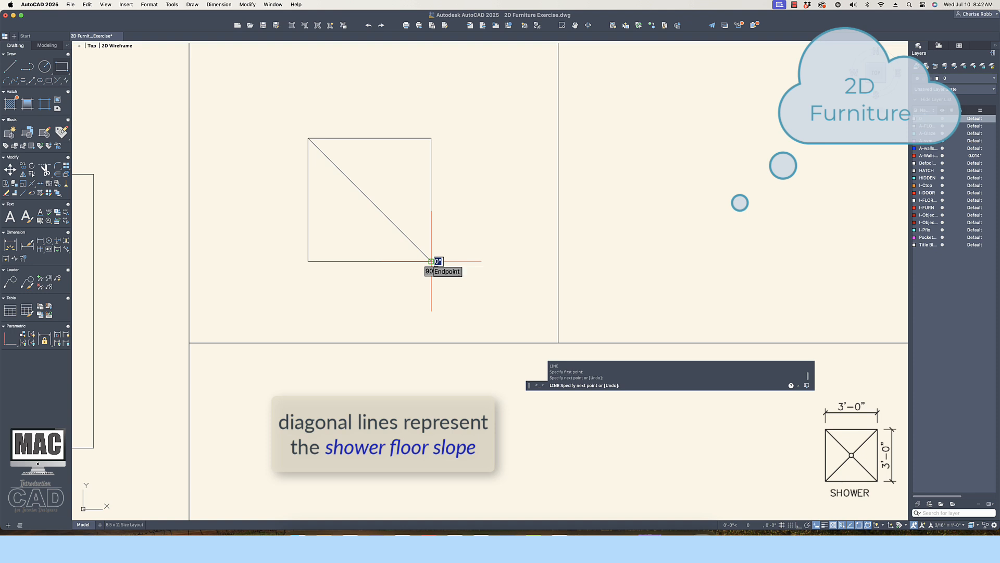
key(Return)
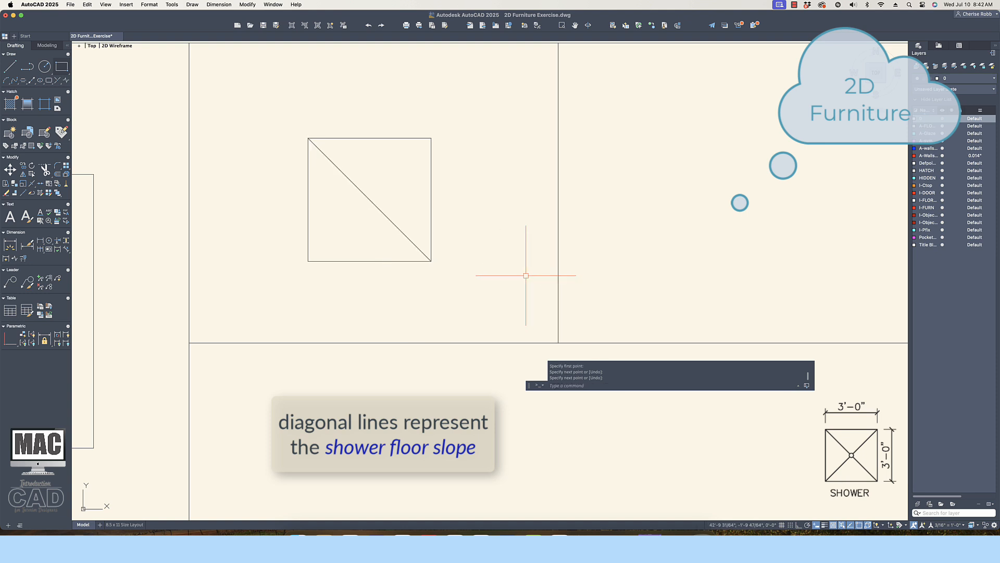
key(Return)
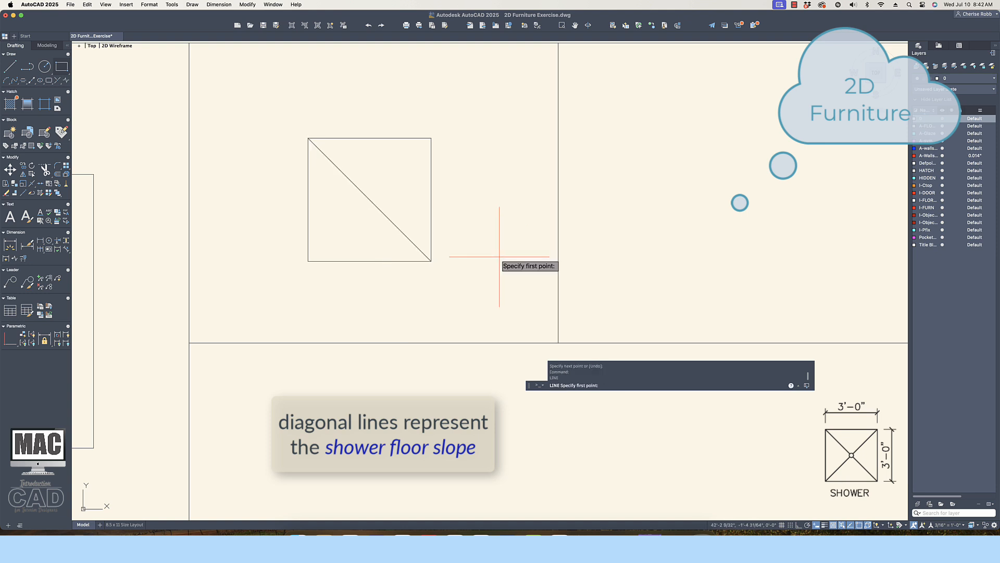
click(432, 138)
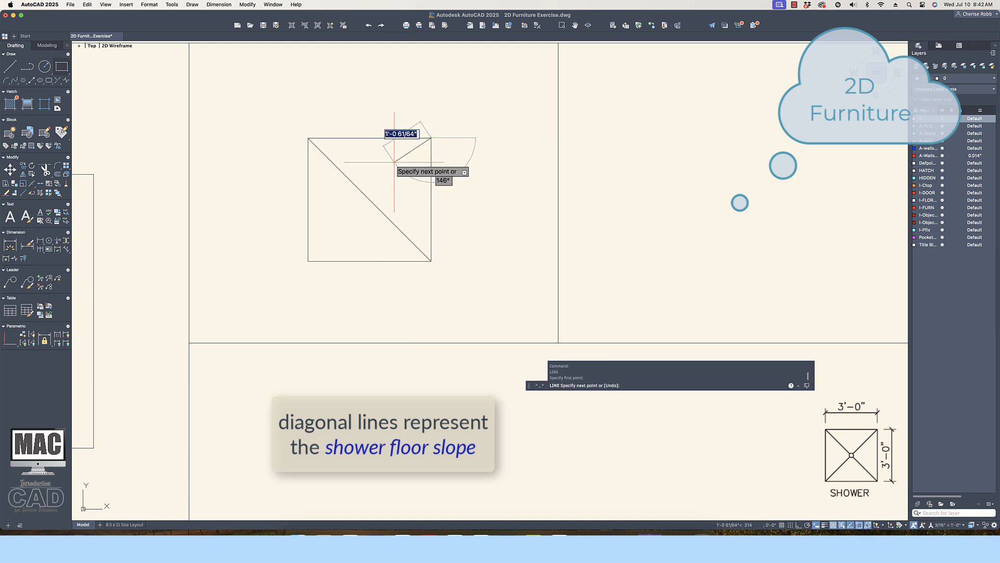
click(308, 261)
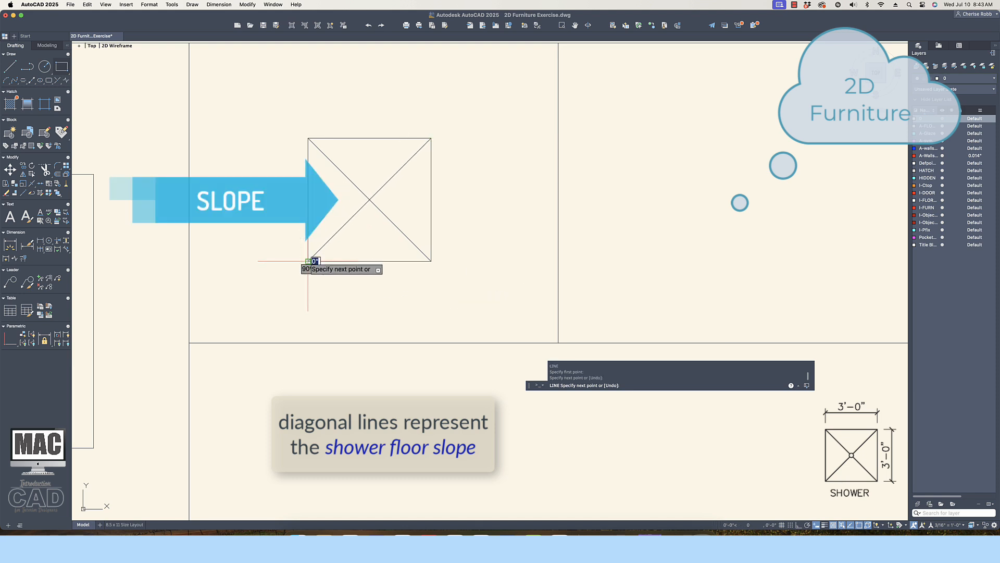
key(Return)
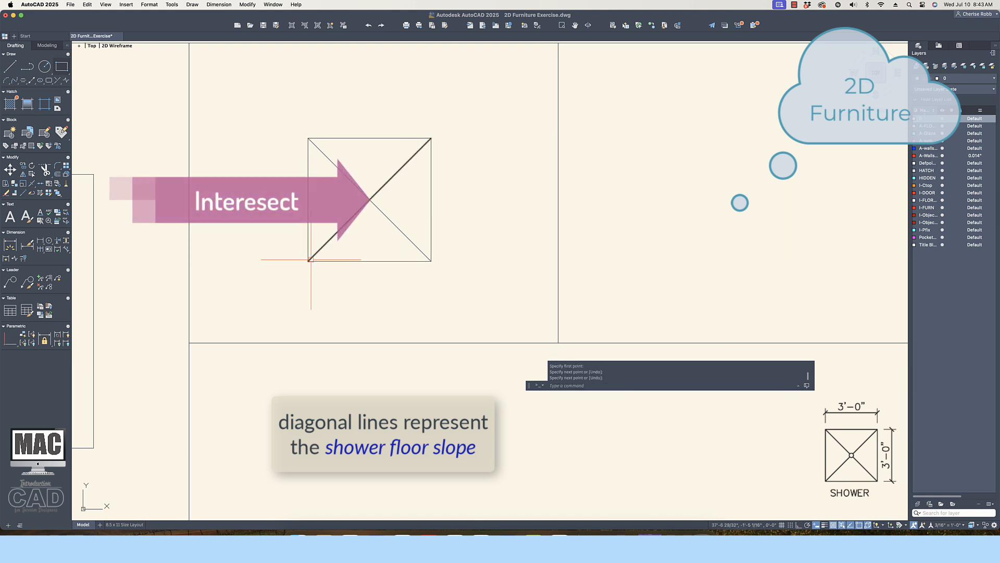
- Draw the drain as a 3" diameter circle centred where the shower's two diagonal lines intersect
click(46, 67)
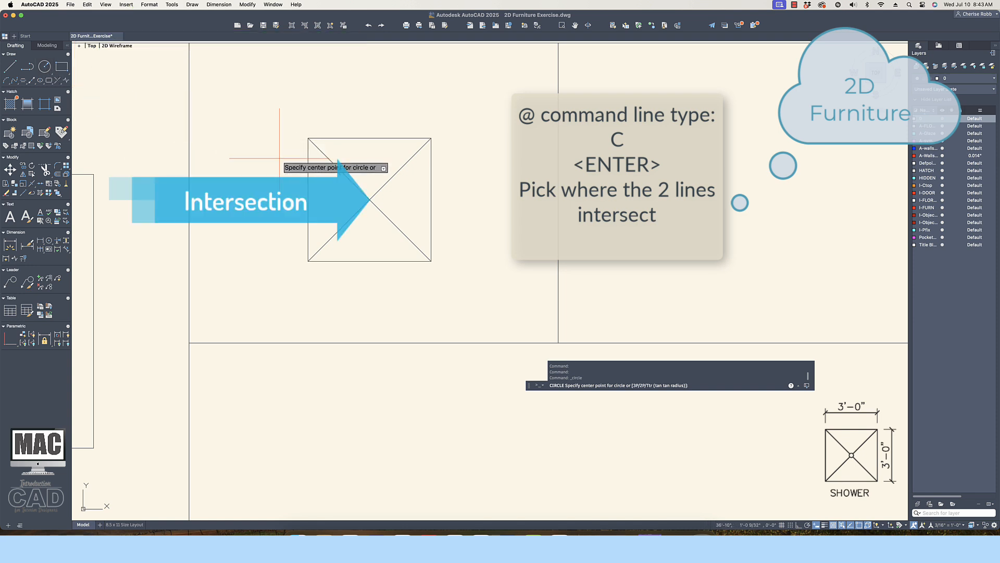
click(369, 198)
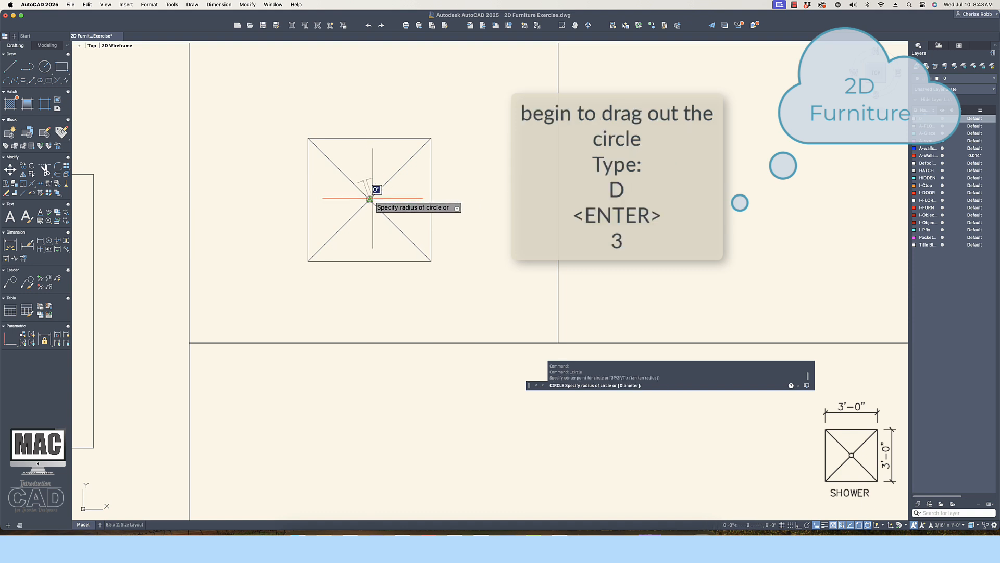
text(d)
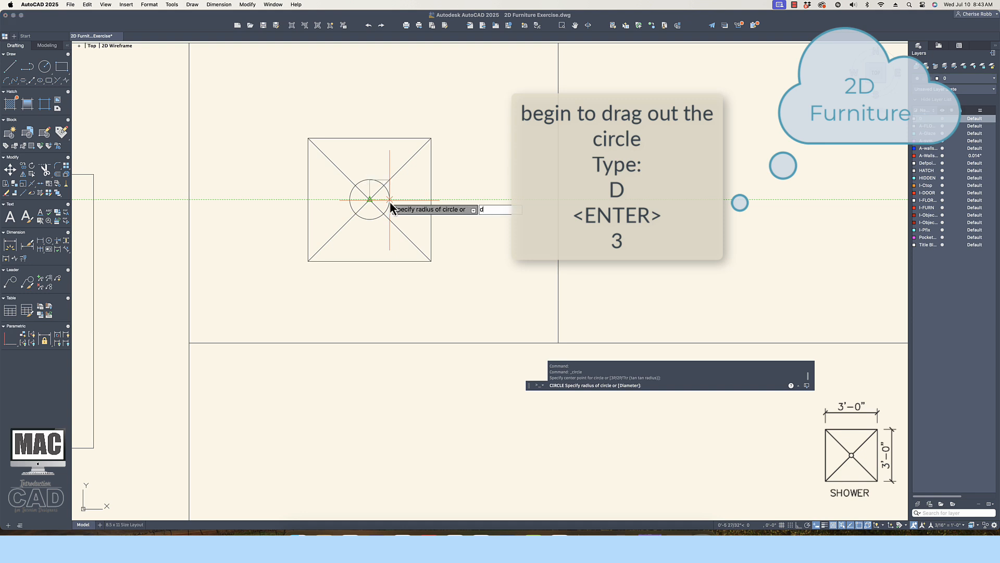
key(Return)
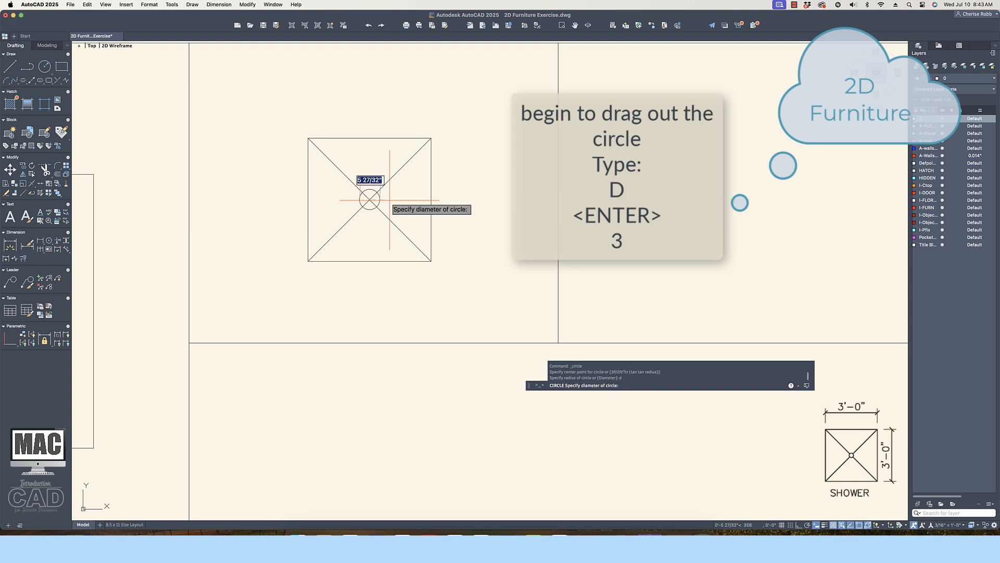
text(3)
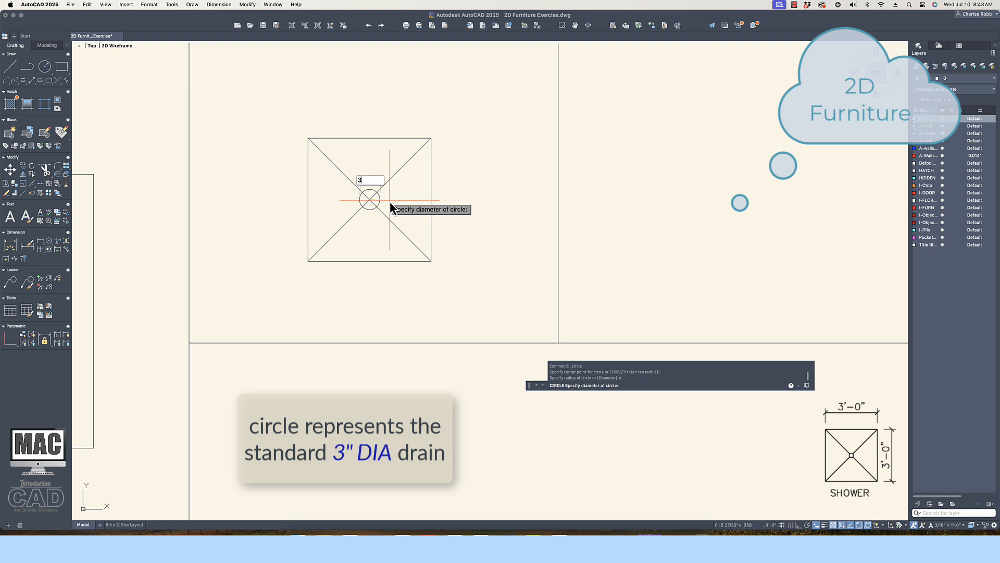
key(Return)
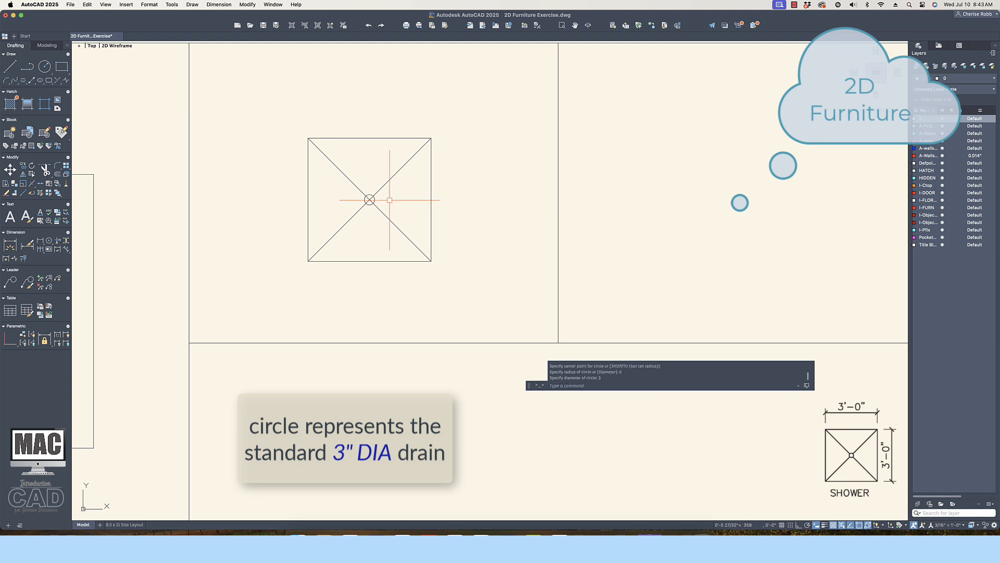
- Trim away the parts of both diagonal lines that lie inside the shower's drain circle
scroll(389, 200, up, 5)
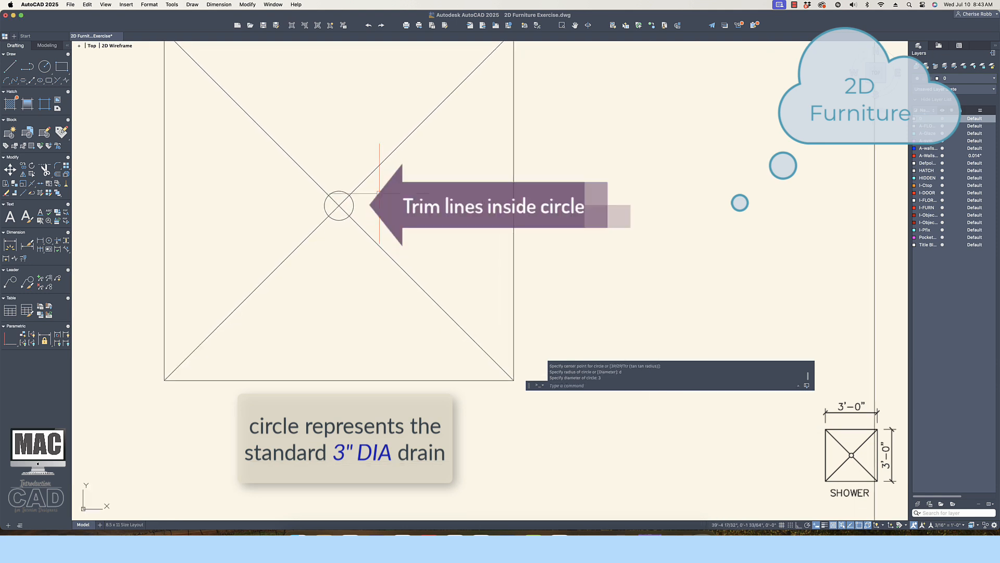
click(47, 169)
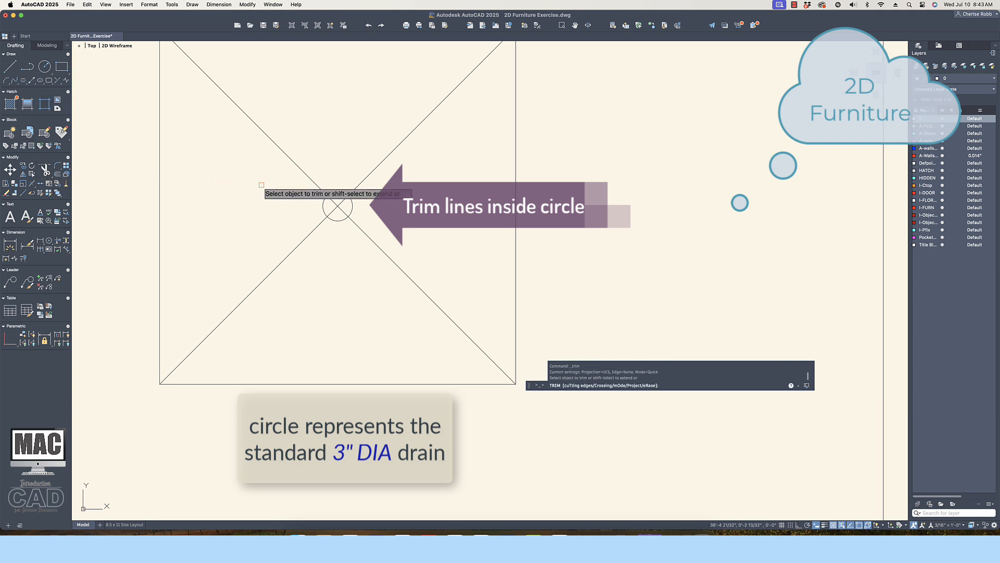
click(344, 200)
click(335, 203)
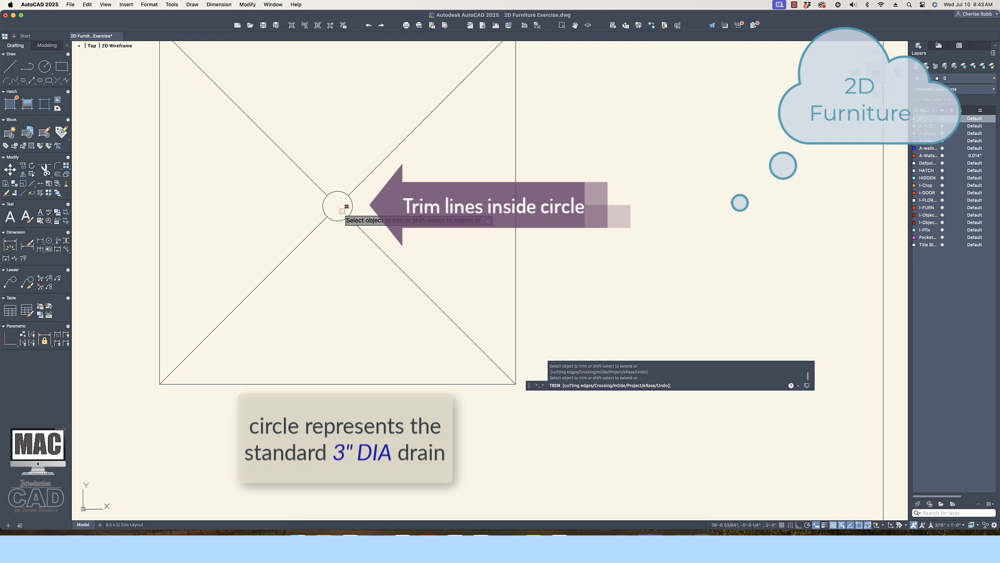
key(Return)
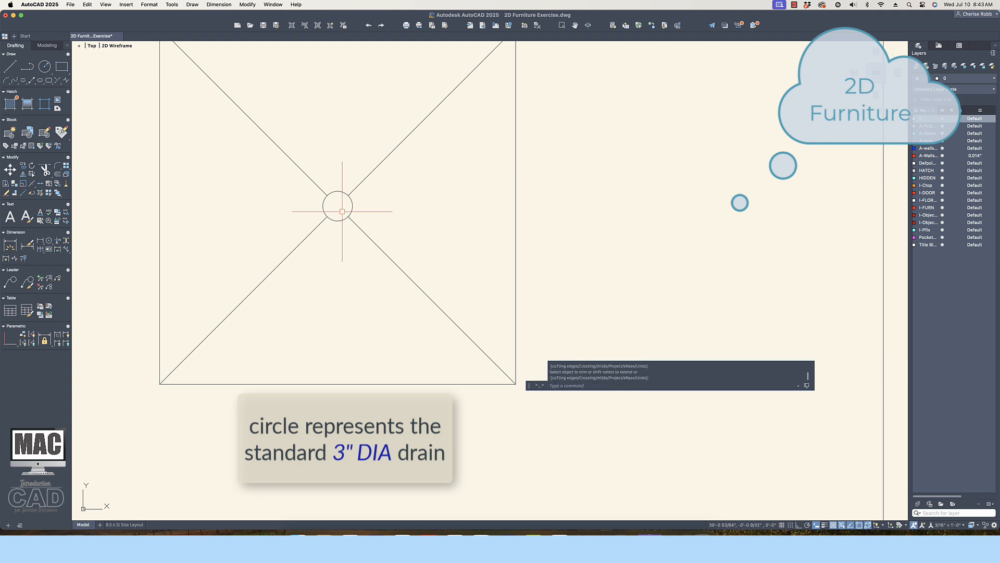
- Move the SHOWER label from the list of names to just below the shower square
scroll(342, 211, down, 5)
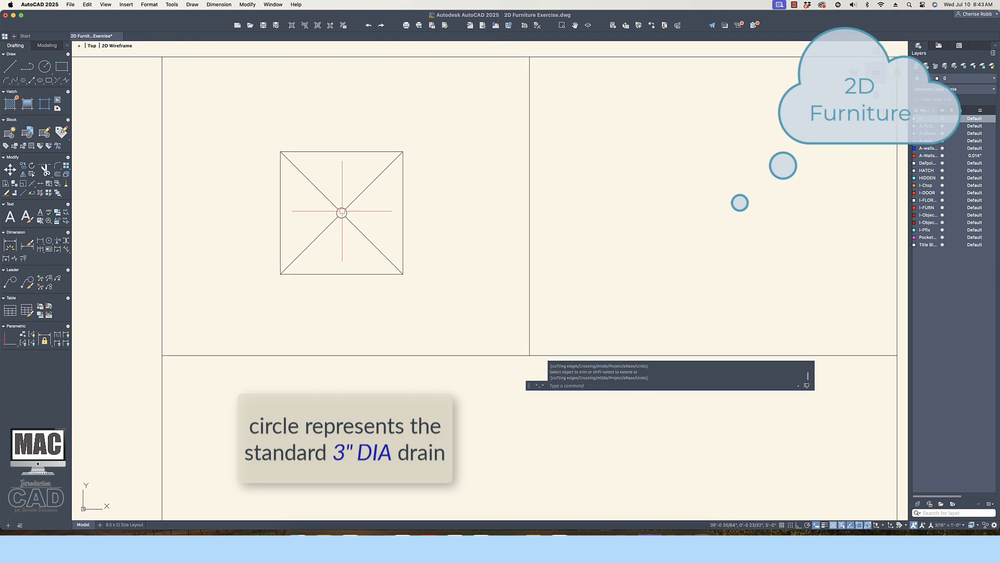
scroll(360, 156, down, 5)
text(m)
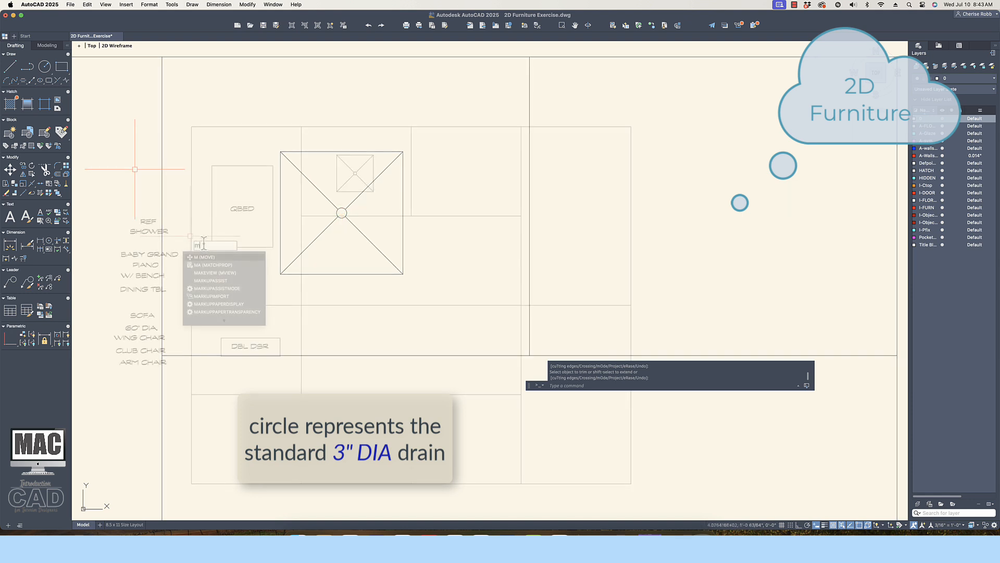
key(Return)
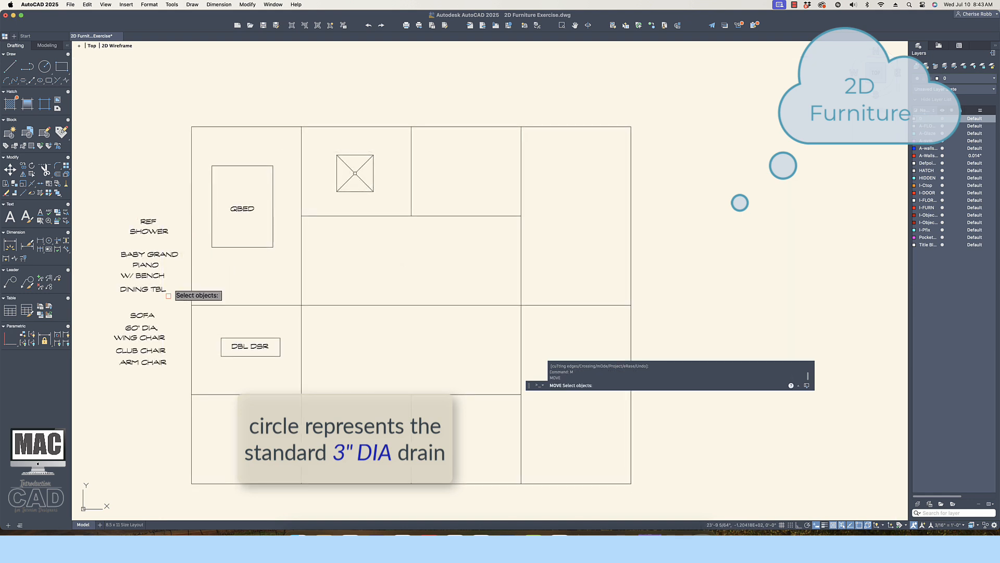
click(155, 230)
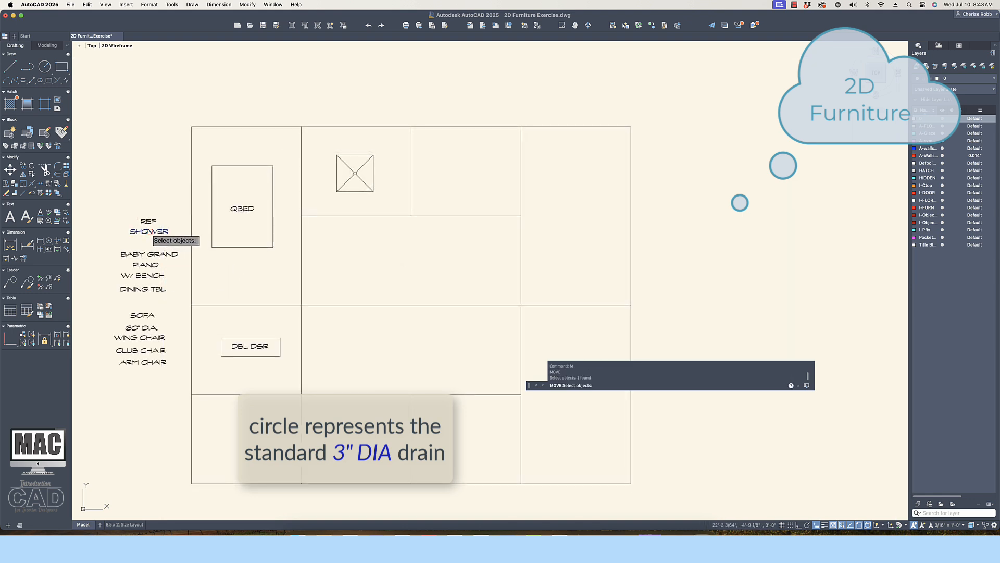
key(Return)
click(155, 229)
scroll(156, 229, down, 1)
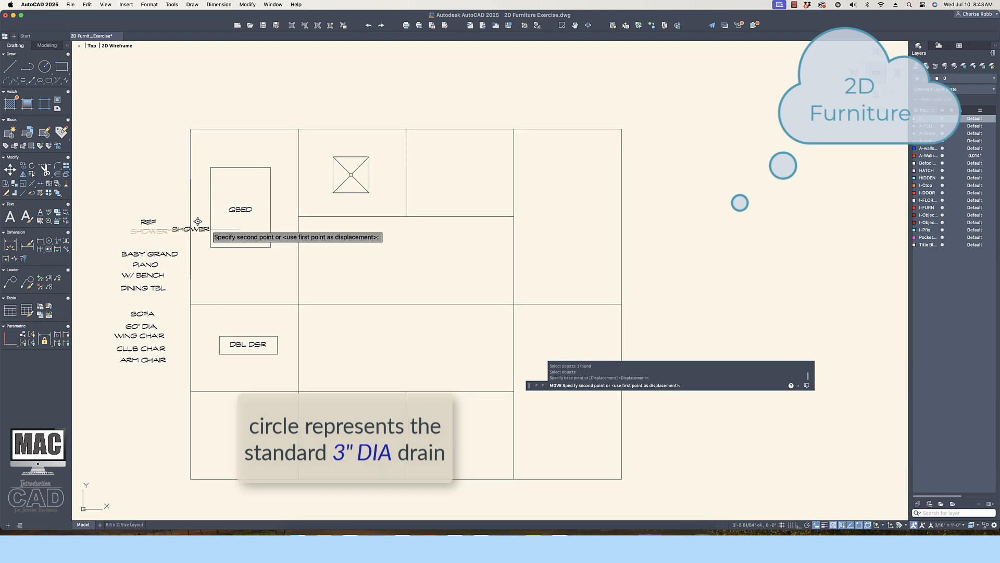
click(349, 201)
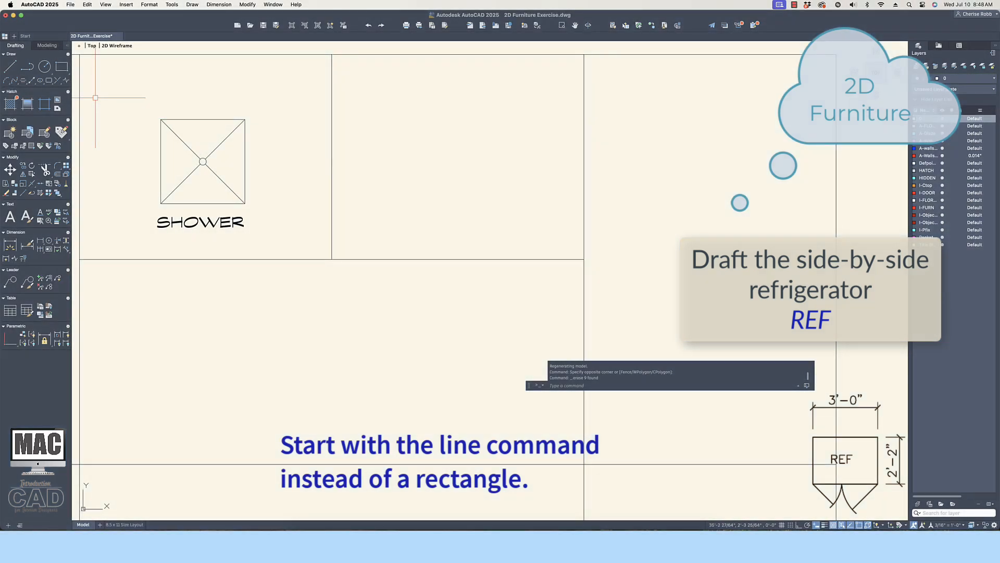
- Draw the refrigerator outline with separate lines, 3' wide and 2'-2" deep, in the compartment beside the shower, turning Ortho on
click(9, 66)
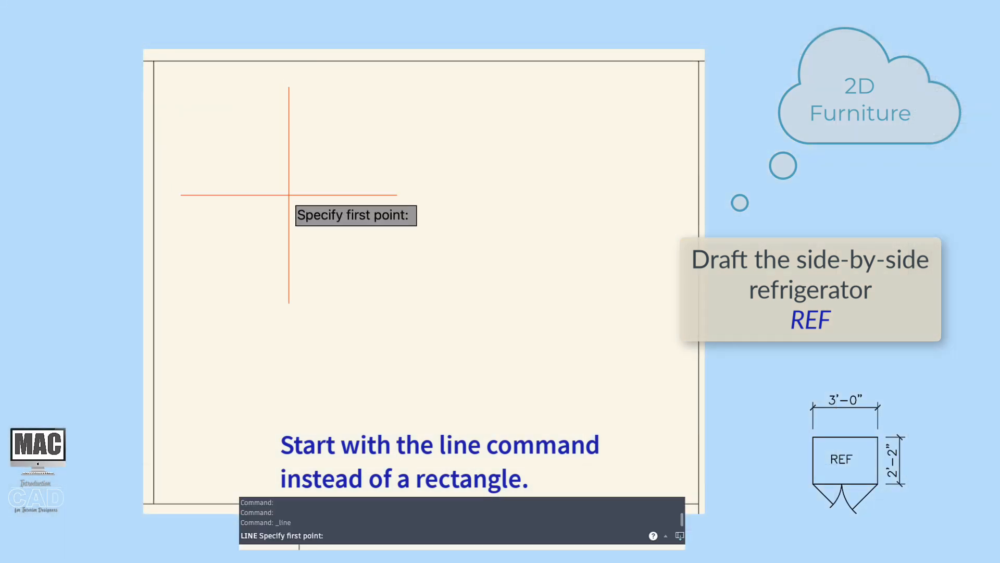
click(288, 195)
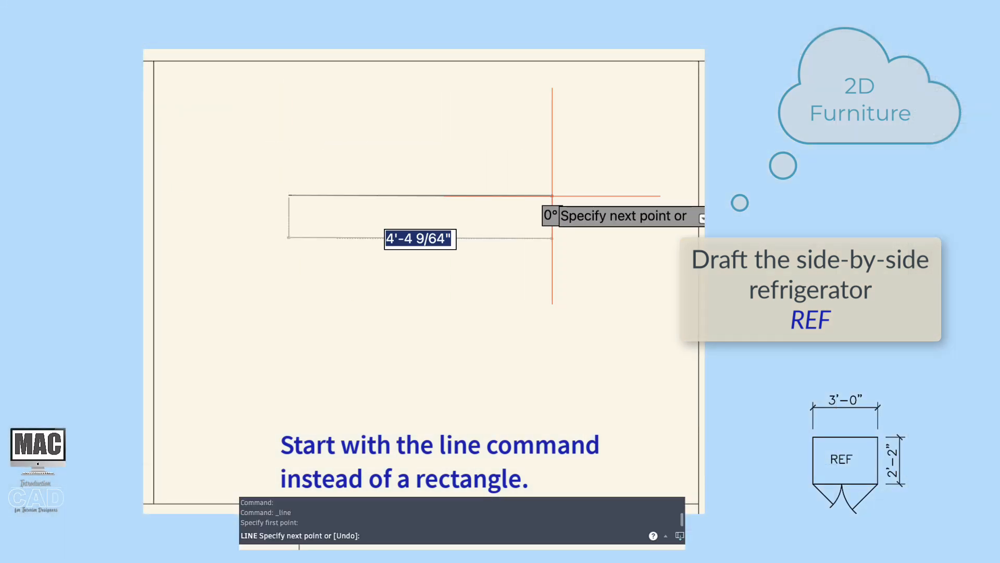
text(3')
key(Return)
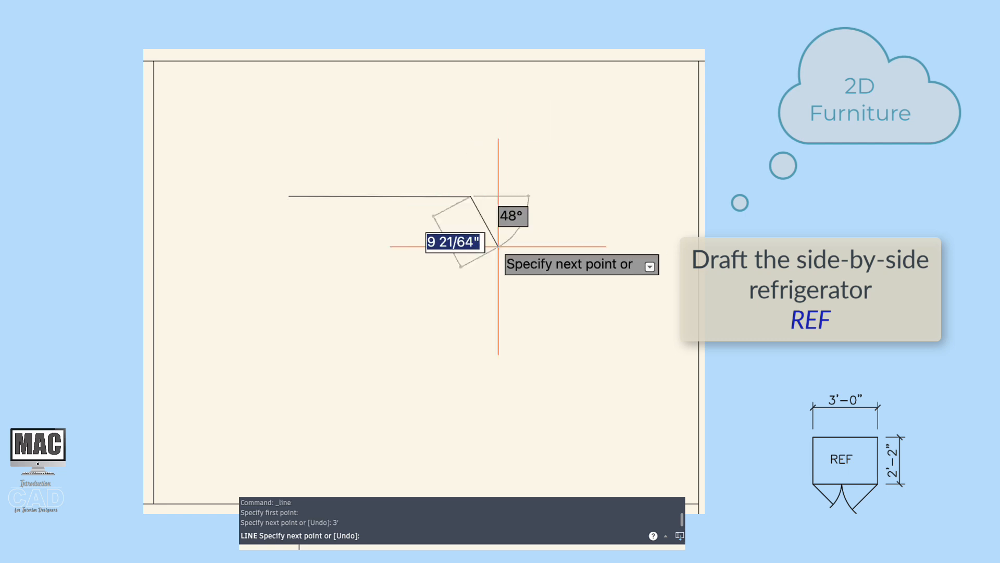
key(F8)
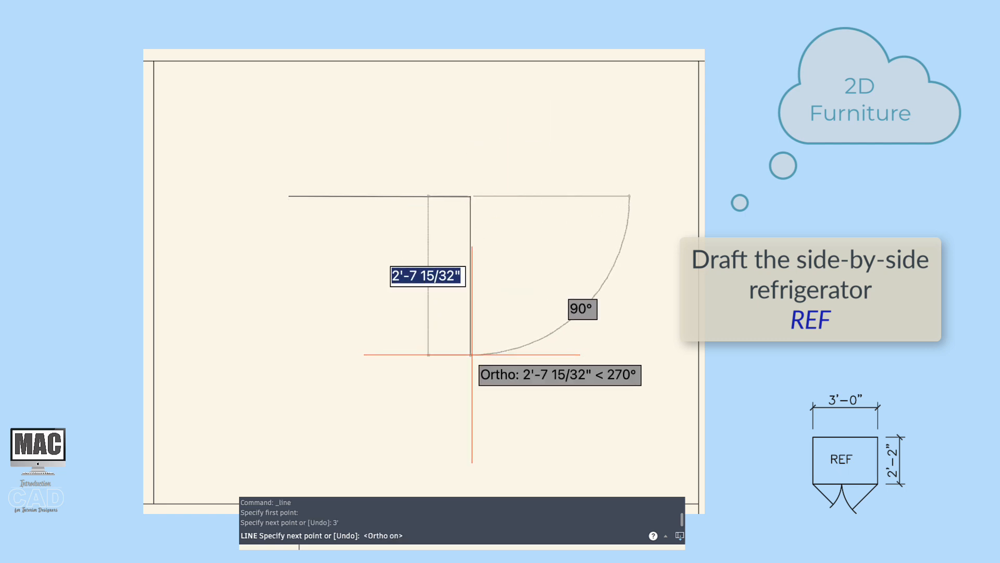
text(2'2)
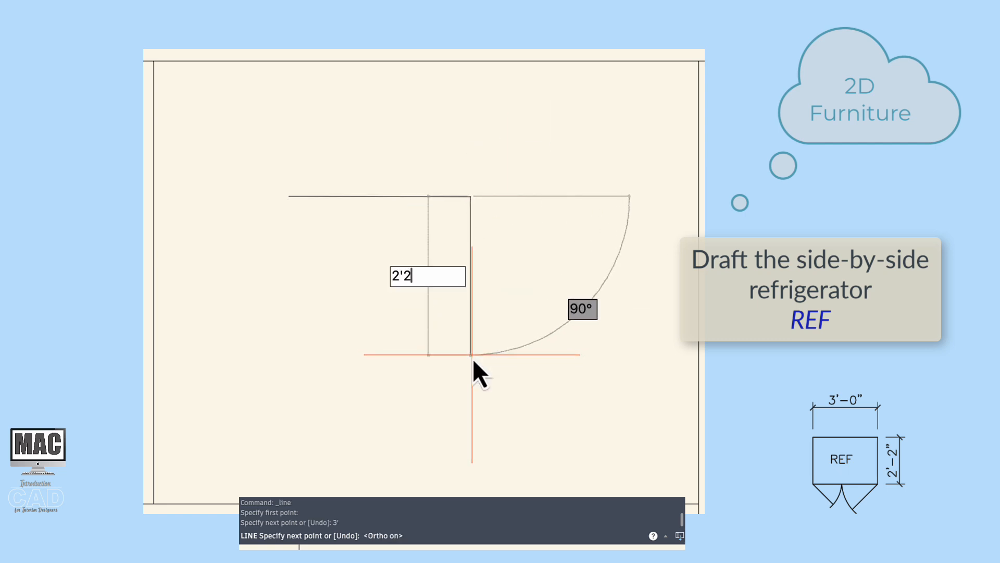
key(Return)
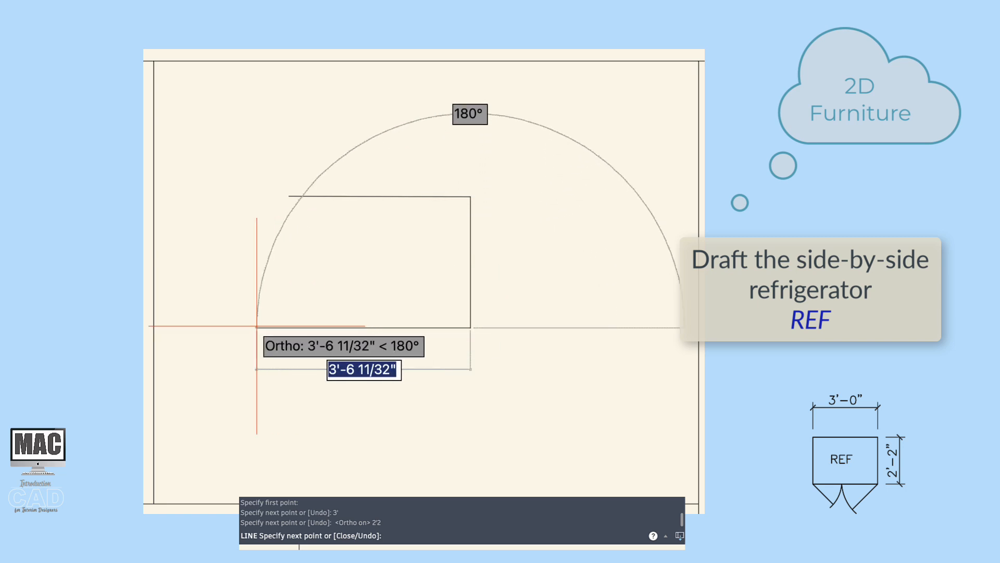
text(3')
key(Return)
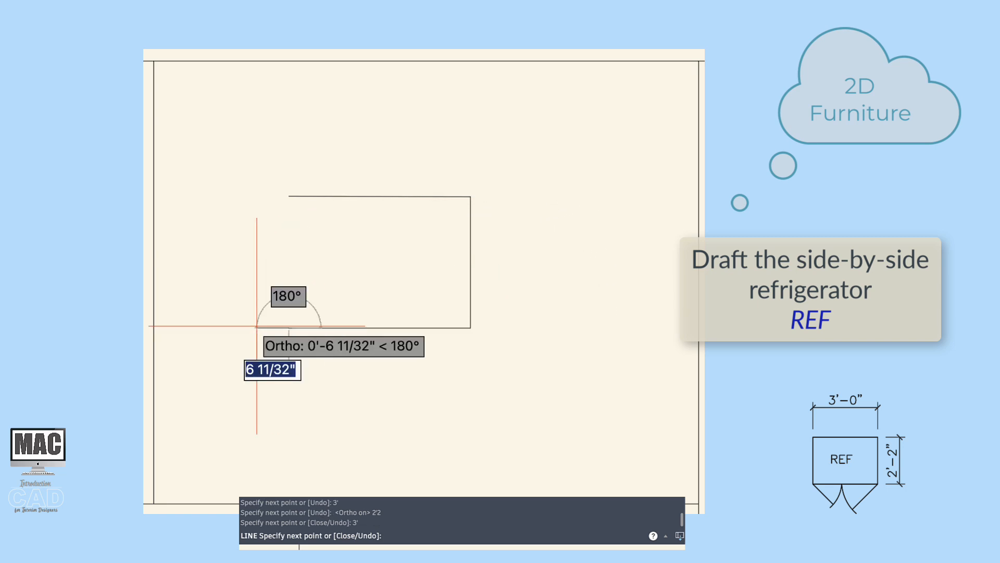
text(2'2)
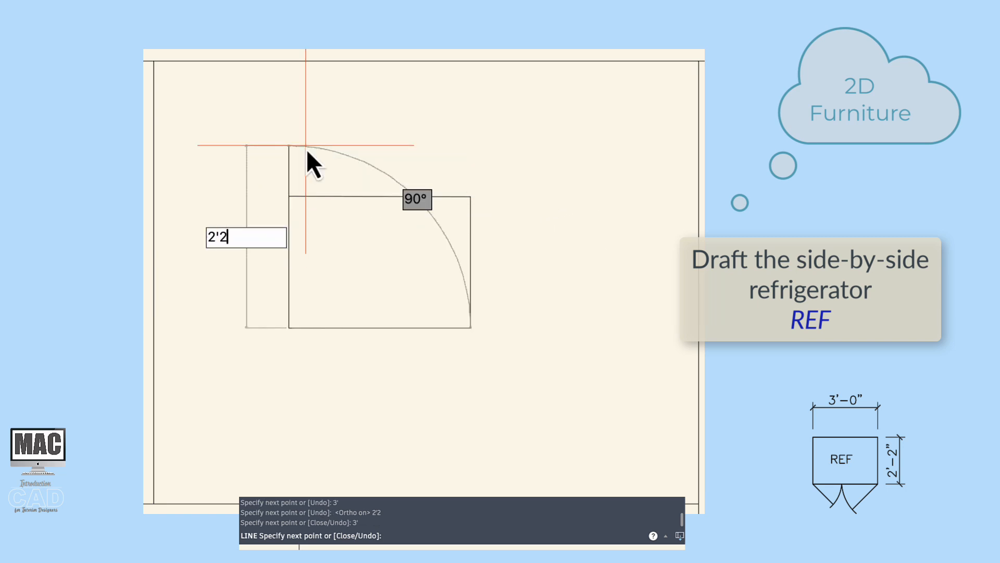
key(Return)
key(Return)
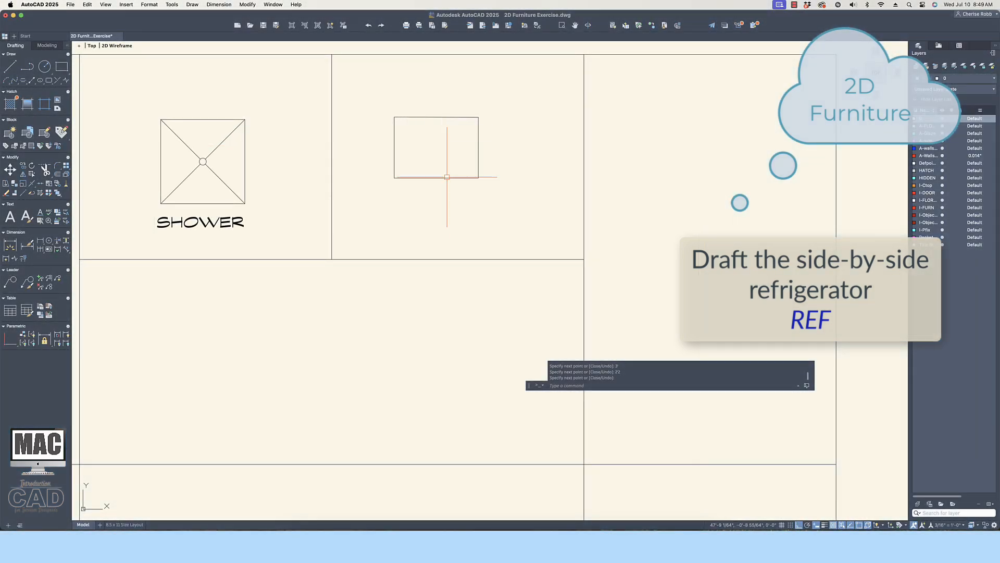
- Draw one refrigerator door as a line 20" long at 225° from the outline's lower-right corner
text(l)
key(Return)
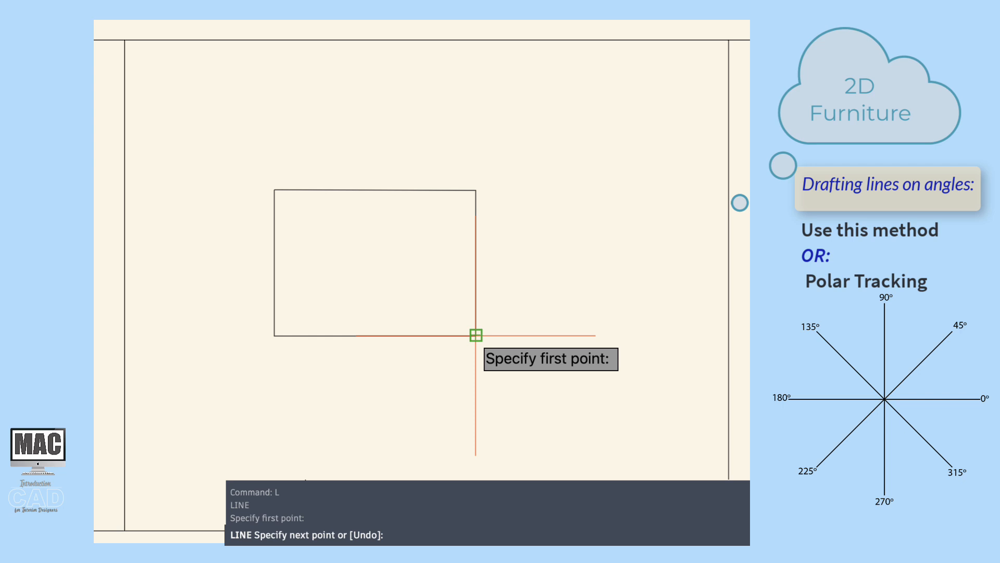
click(475, 334)
text(20)
key(Tab)
text(225)
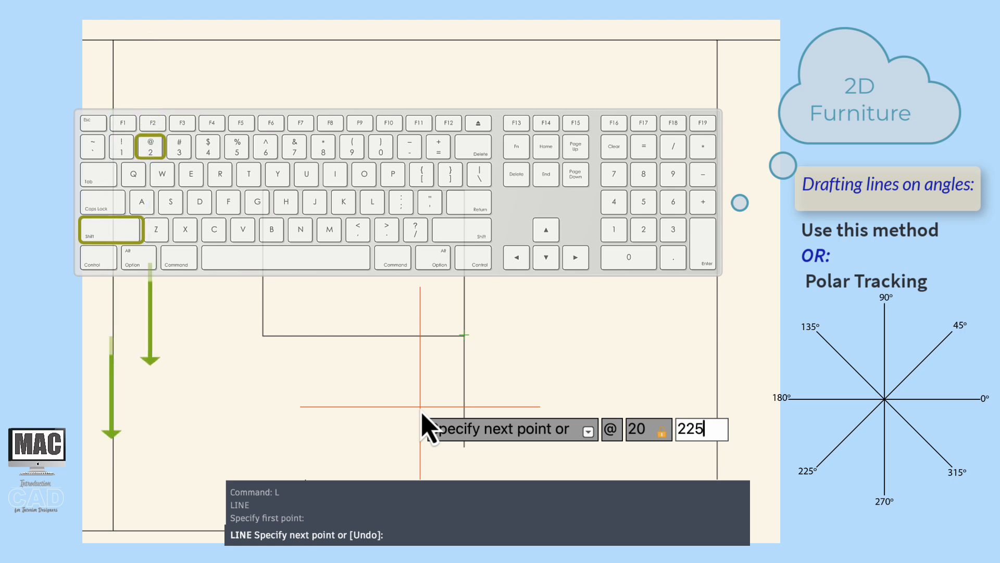
key(Return)
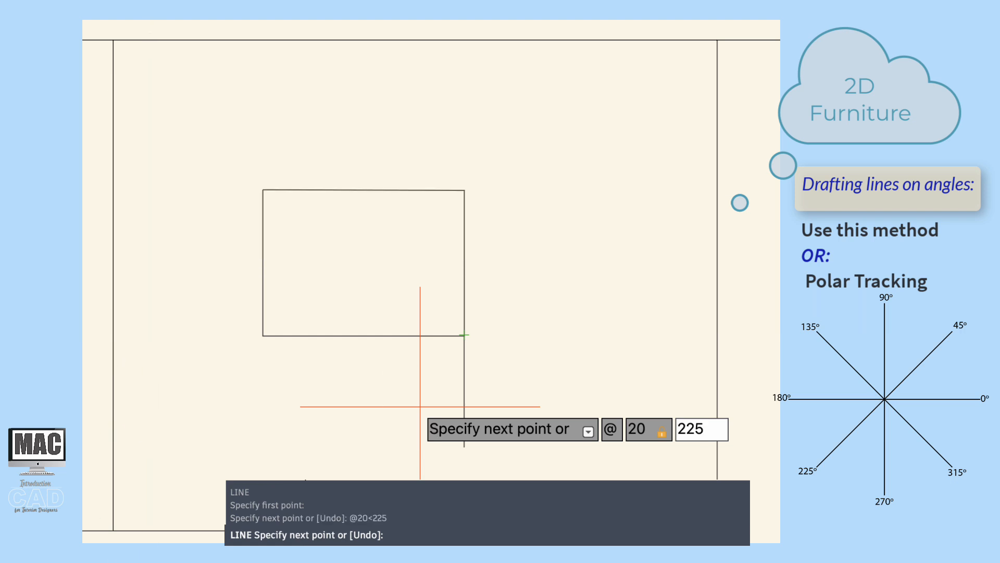
key(Return)
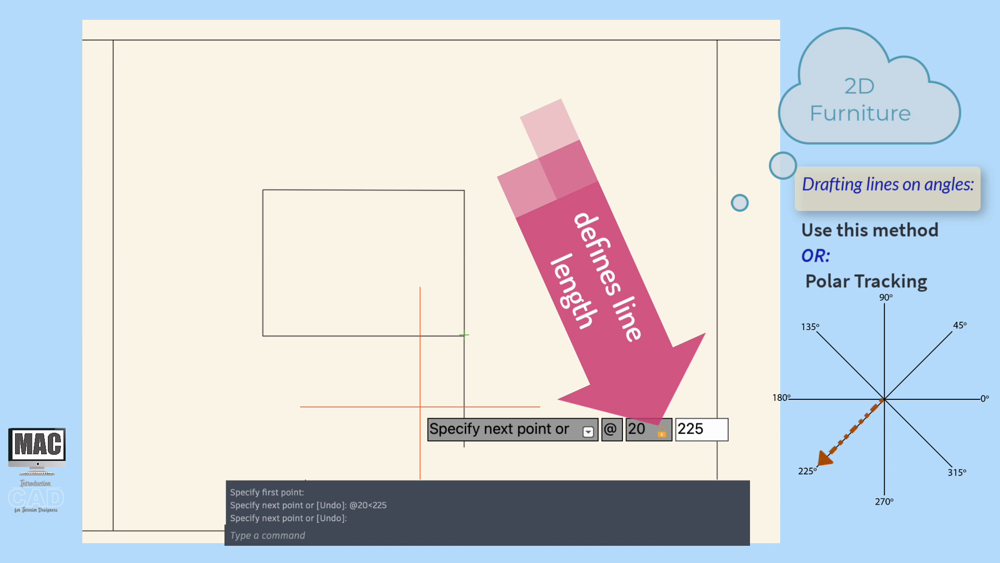
- Draw the other refrigerator door as a line 16" long at 315° from the outline's lower-left corner
key(Return)
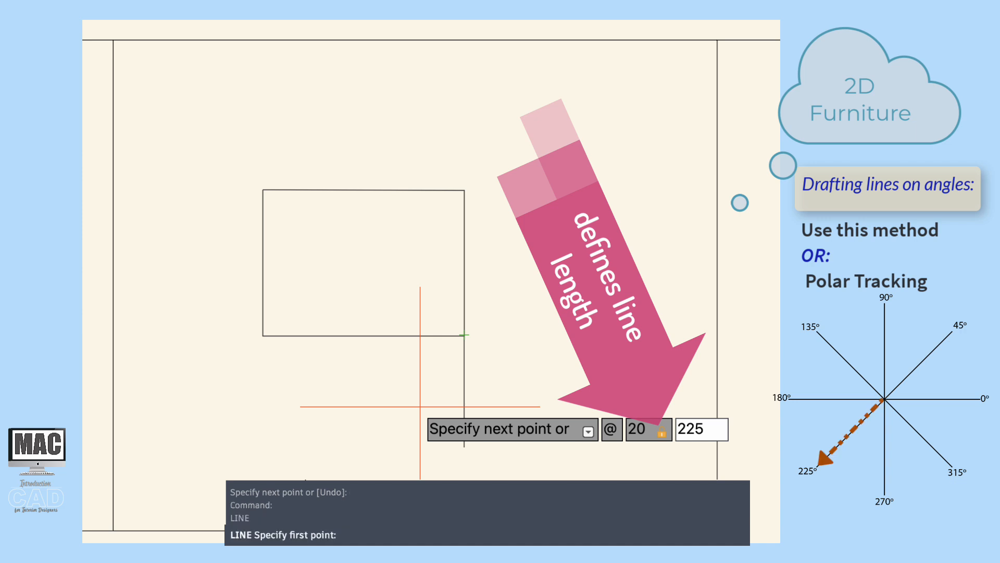
click(420, 406)
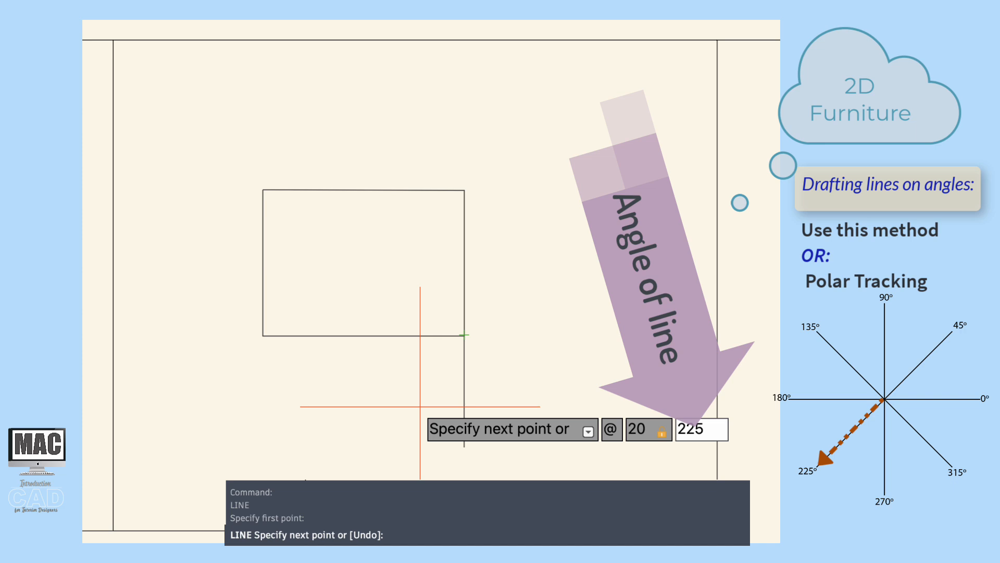
key(Return)
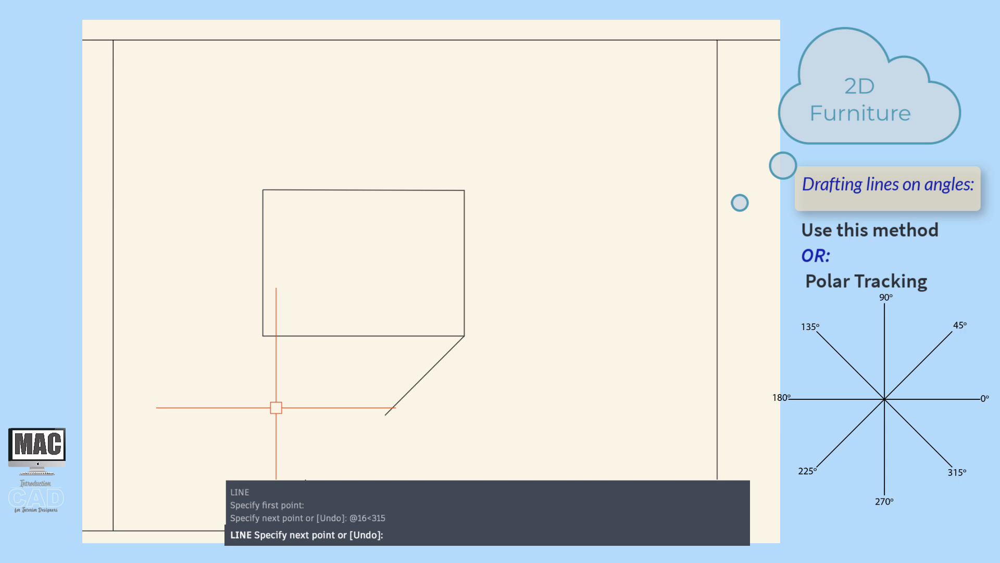
key(Return)
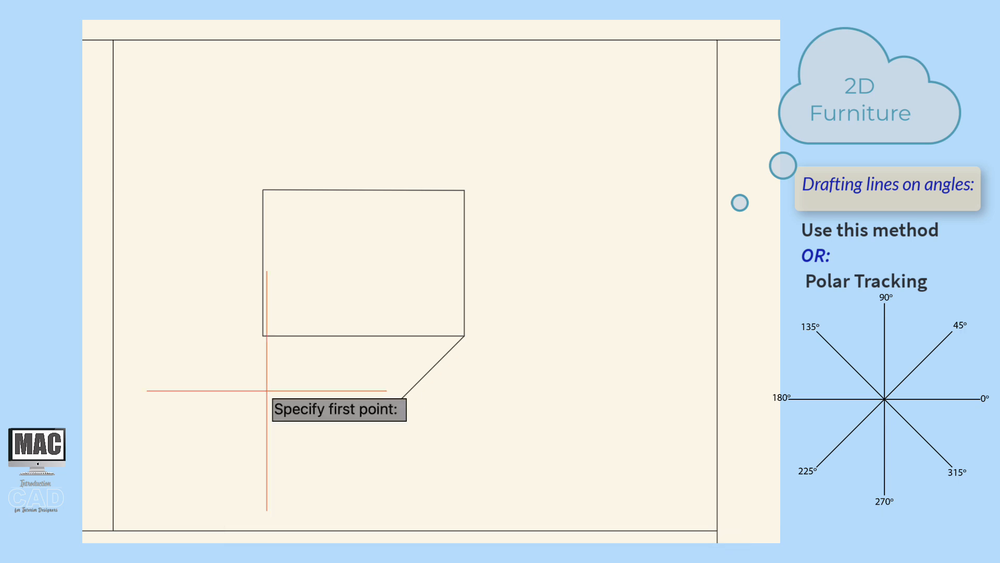
click(263, 336)
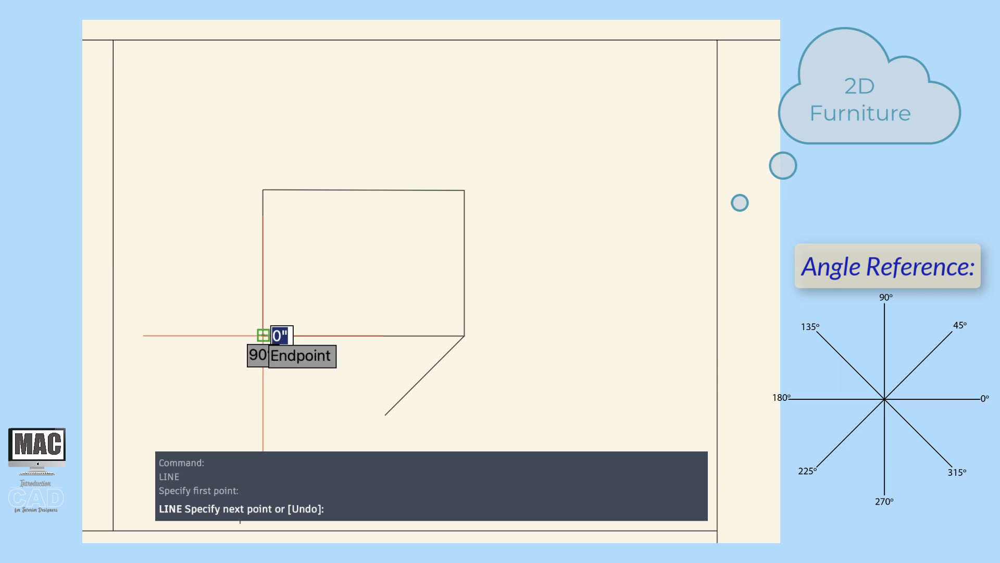
text(@)
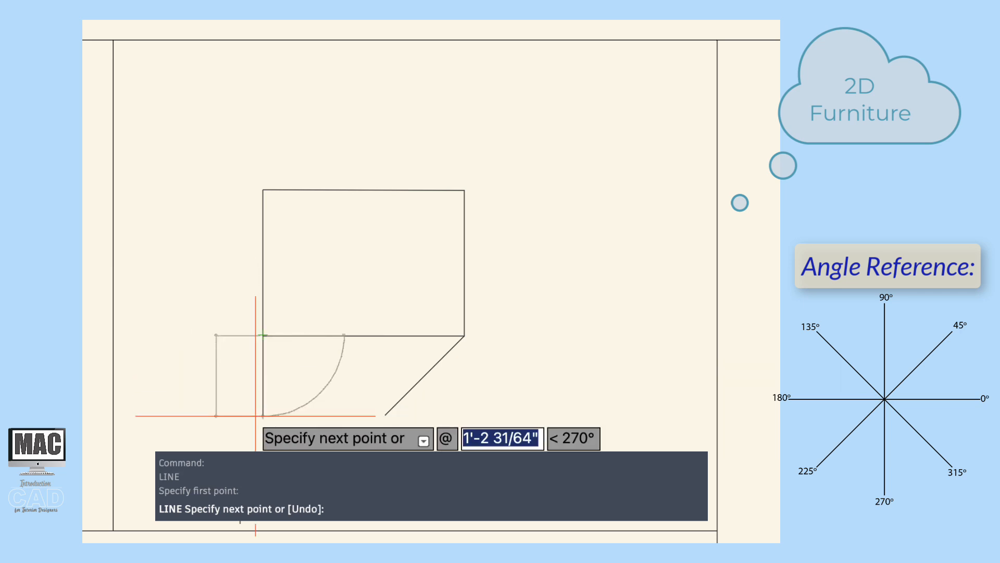
text(16)
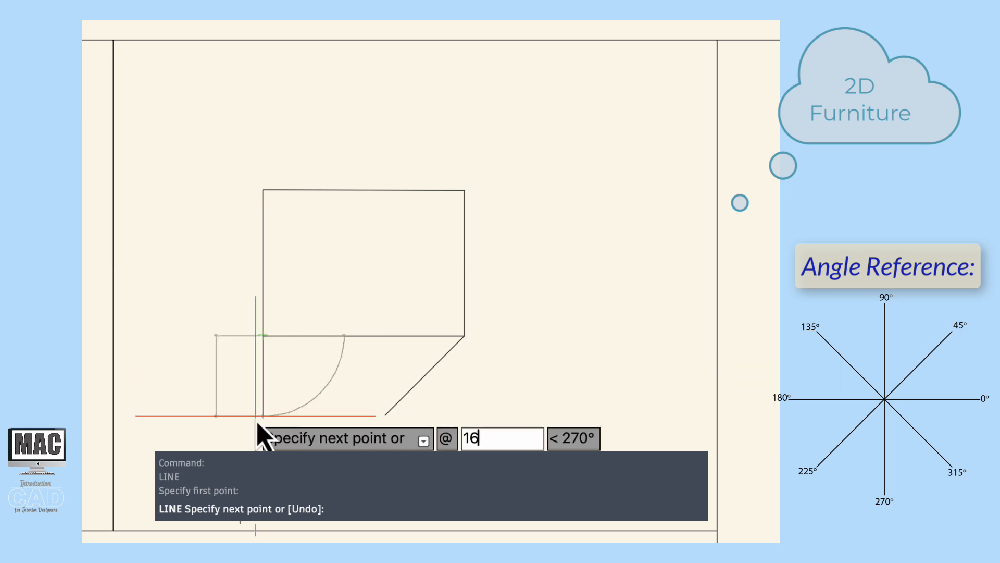
key(Tab)
text(315)
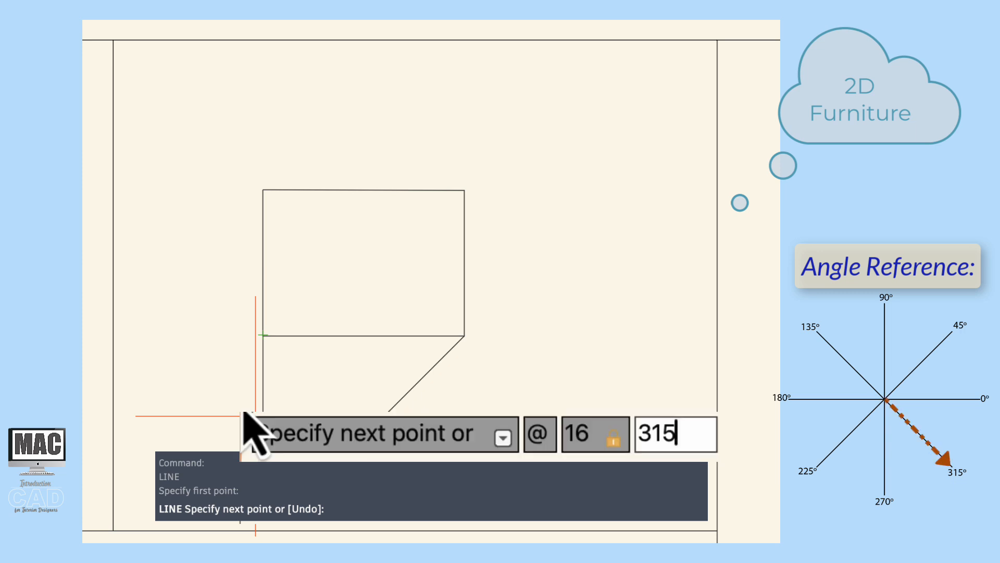
key(Return)
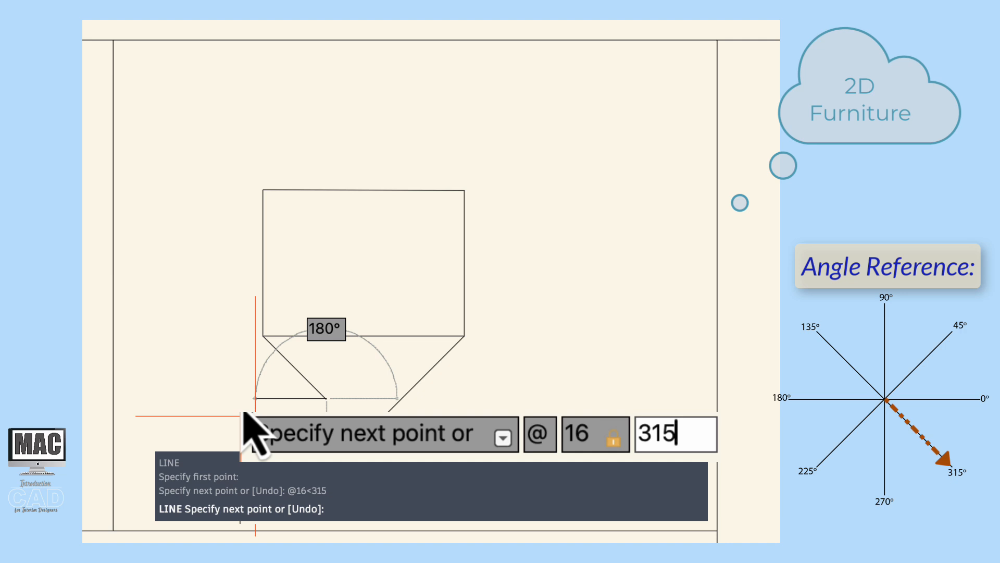
key(Return)
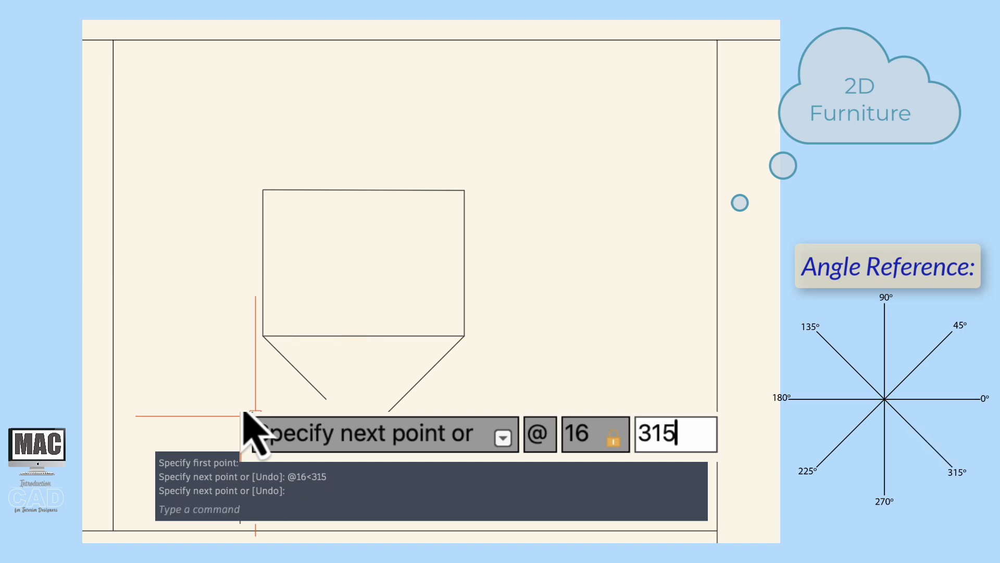